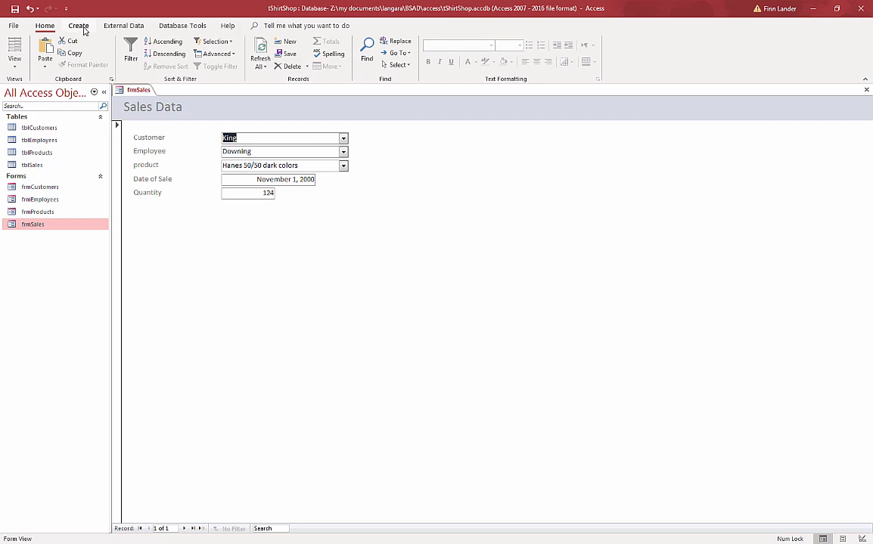
Step: Start a new report with the Report Wizard and include all fields from the tblCustomers table
{"action": "left_click", "coordinate": [79, 27]}
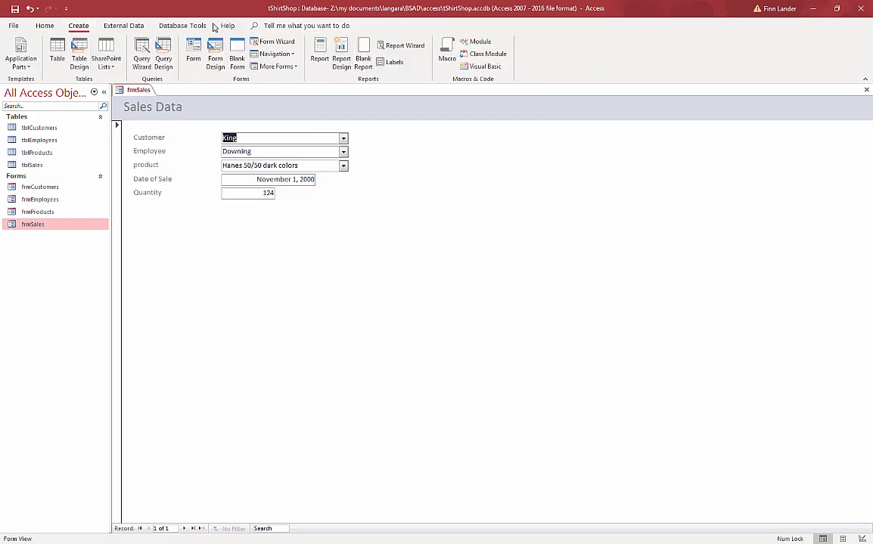
{"action": "left_click", "coordinate": [395, 46]}
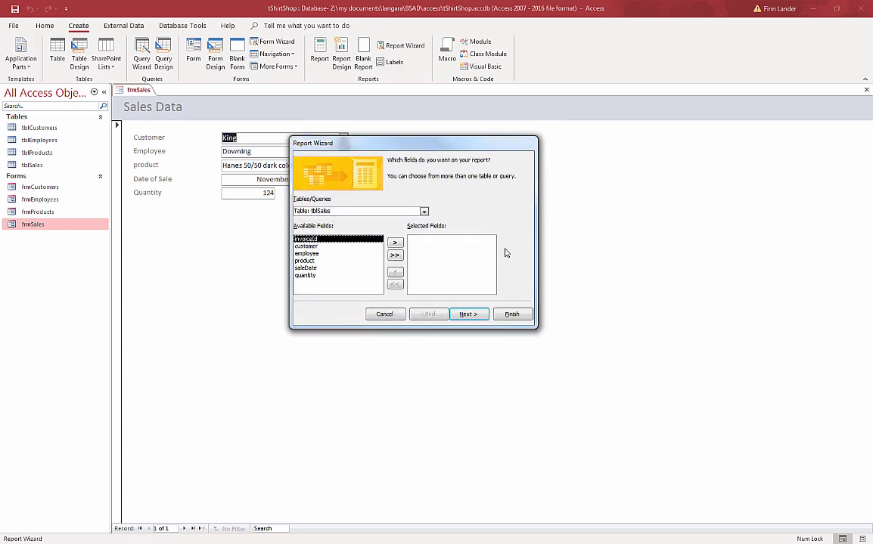
{"action": "left_click", "coordinate": [424, 212]}
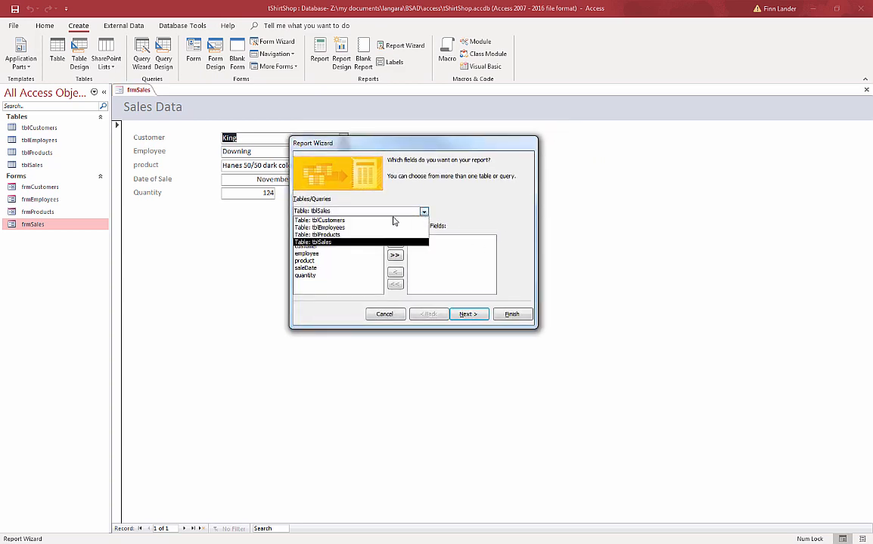
{"action": "left_click", "coordinate": [415, 220]}
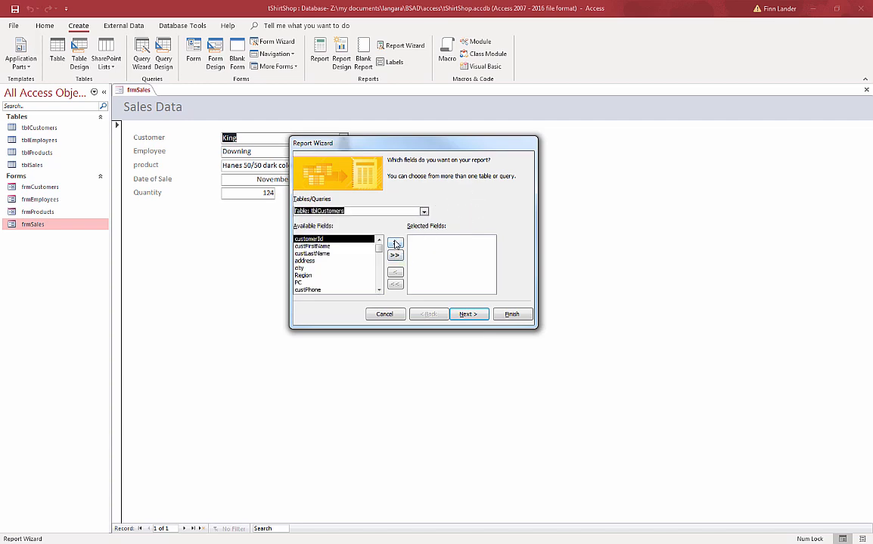
{"action": "left_click", "coordinate": [394, 255]}
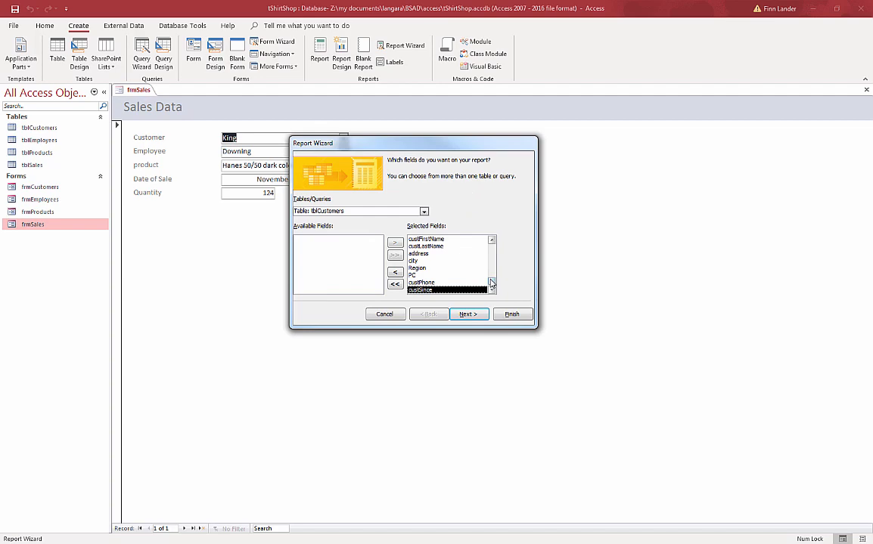
{"action": "scroll", "coordinate": [443, 258], "scroll_direction": "up", "scroll_amount": 1}
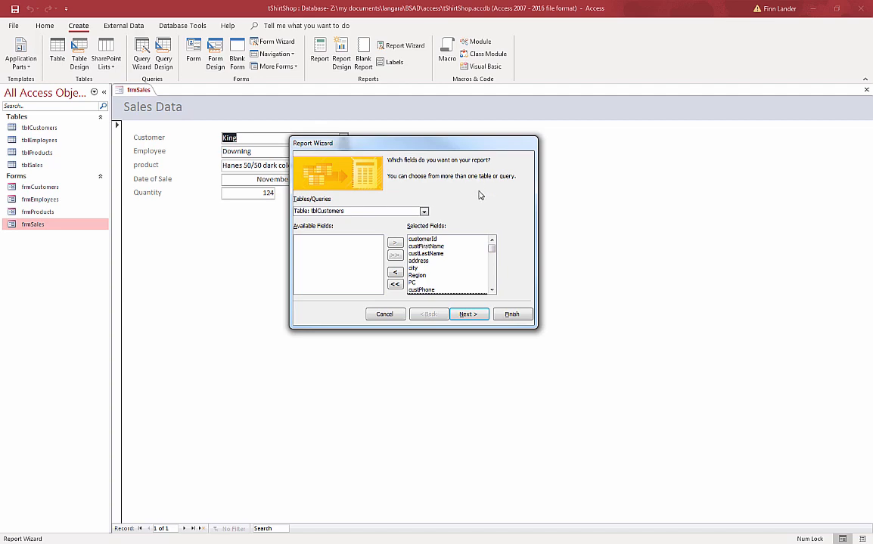
Step: Finish the report without grouping or sorting, in tabular layout and portrait orientation, titled rptCustomers
{"action": "left_click", "coordinate": [470, 318]}
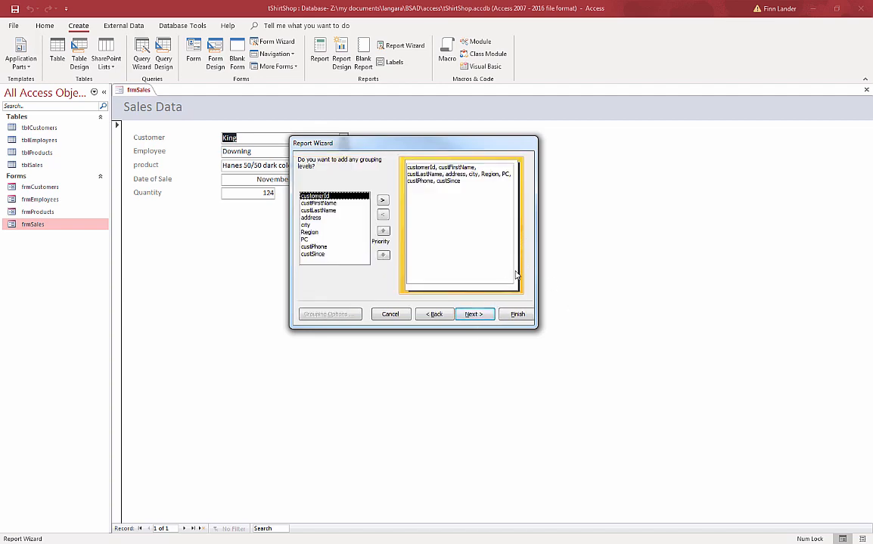
{"action": "left_click", "coordinate": [471, 316]}
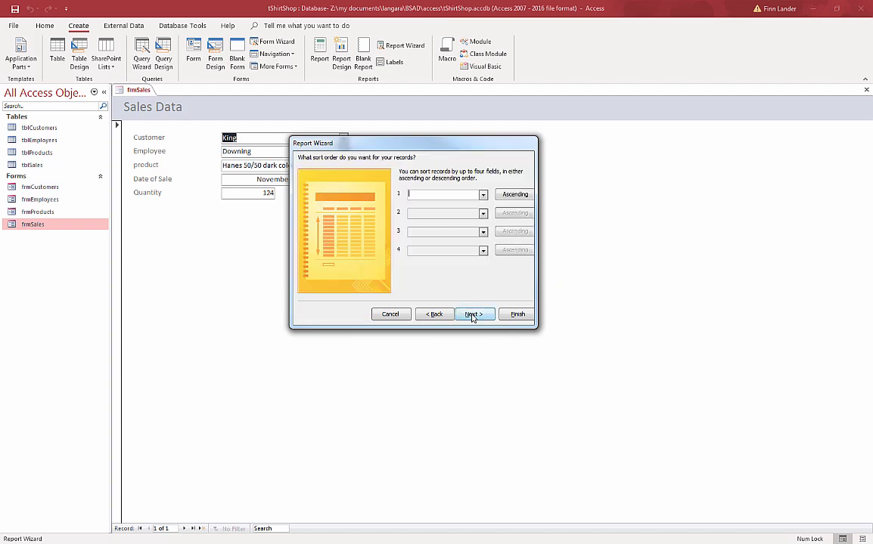
{"action": "left_click", "coordinate": [473, 316]}
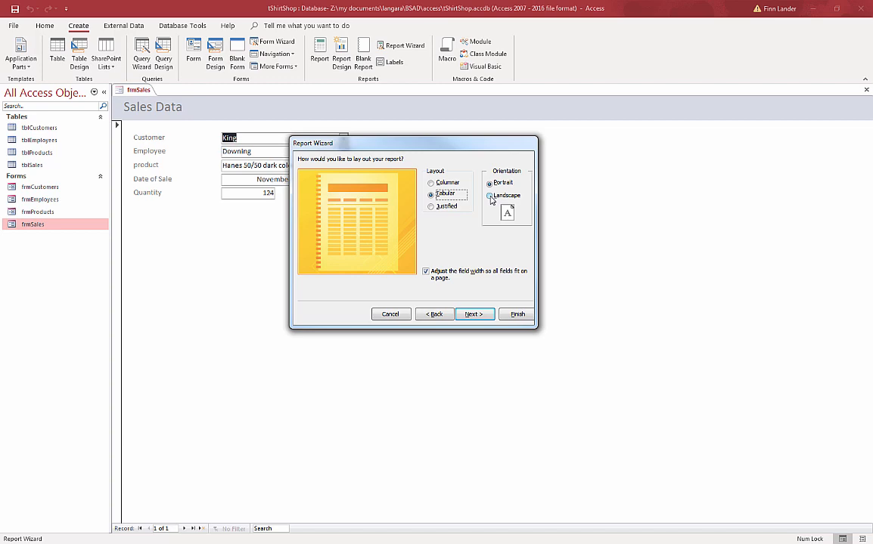
{"action": "left_click", "coordinate": [475, 314]}
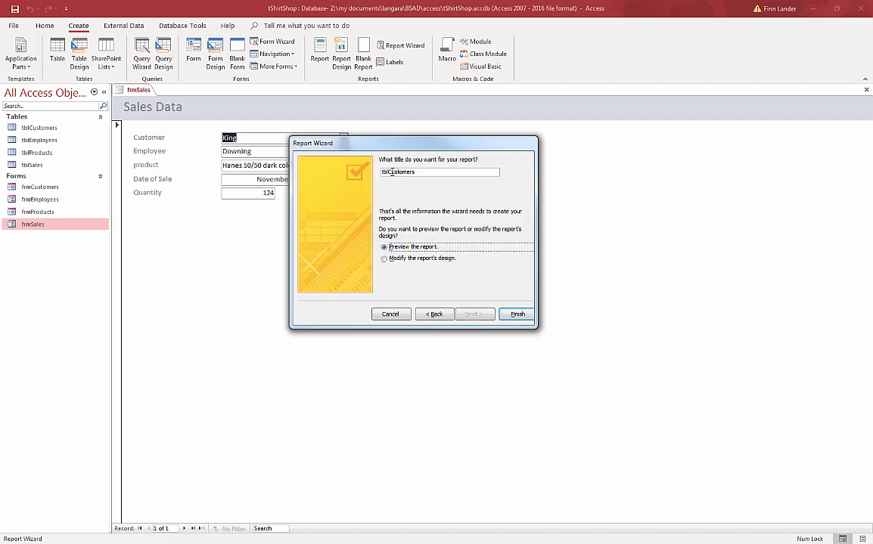
{"action": "left_click_drag", "start_coordinate": [388, 171], "coordinate": [371, 172]}
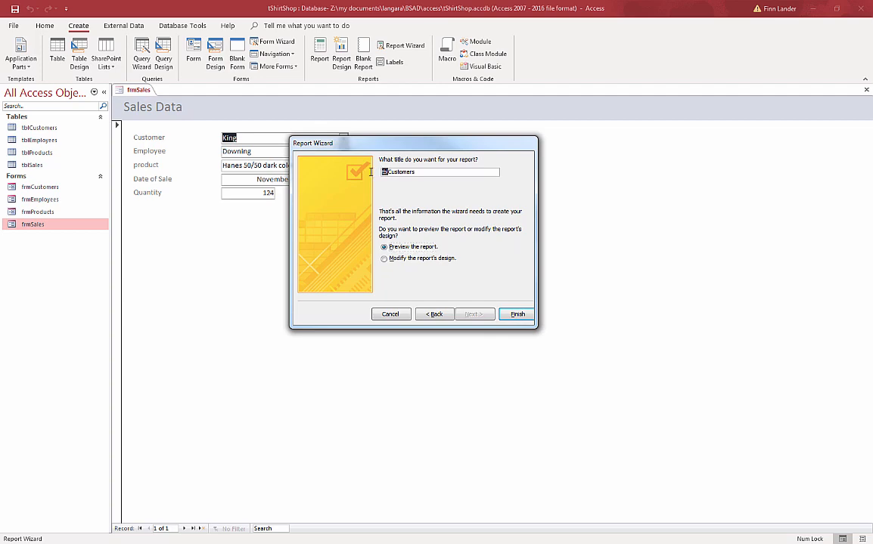
{"action": "type", "text": "rpt"}
{"action": "left_click", "coordinate": [518, 315]}
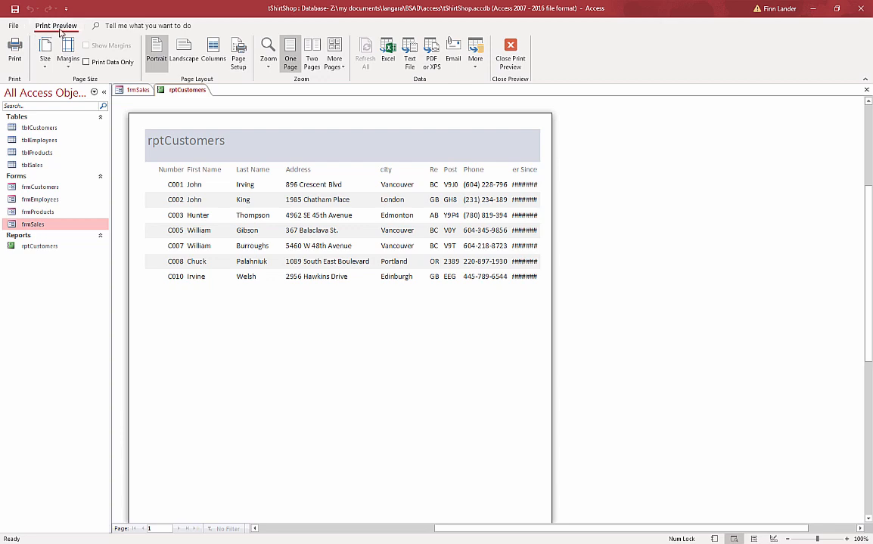
Step: Close the print preview of rptCustomers and switch the report to Layout View
{"action": "left_click", "coordinate": [512, 52]}
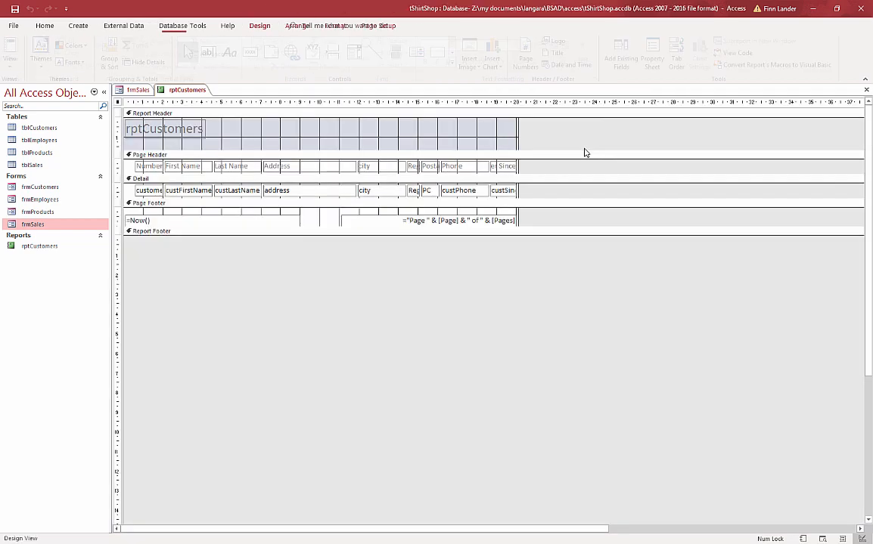
{"action": "left_click", "coordinate": [14, 67]}
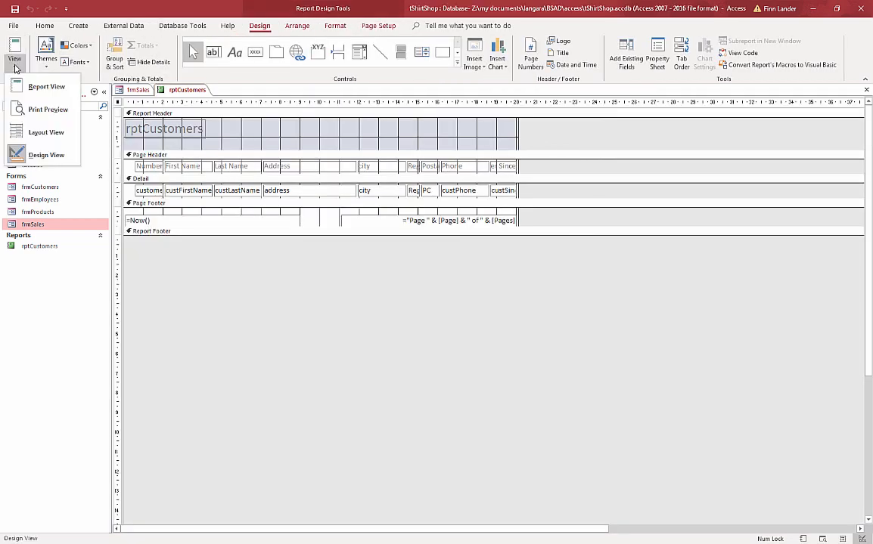
{"action": "left_click", "coordinate": [34, 130]}
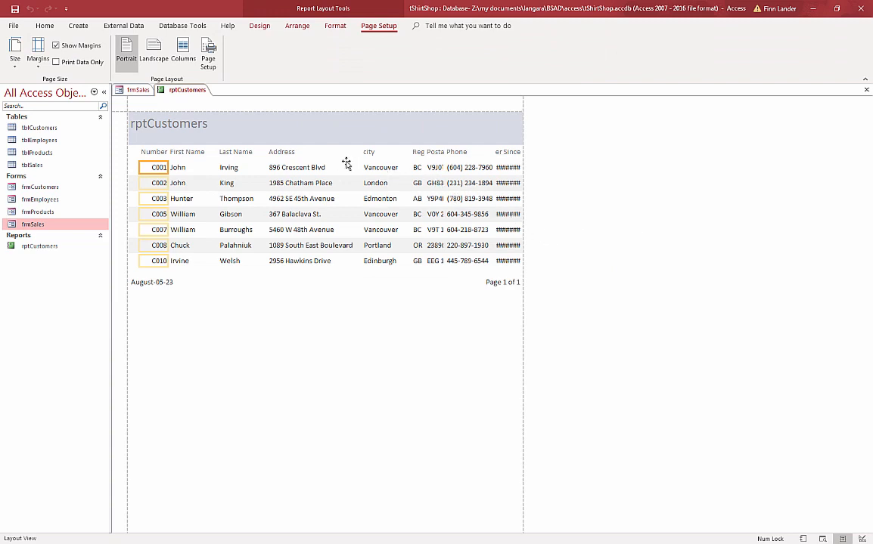
Step: Shorten the Customer ID Number column heading to "ID"
{"action": "left_click", "coordinate": [156, 152]}
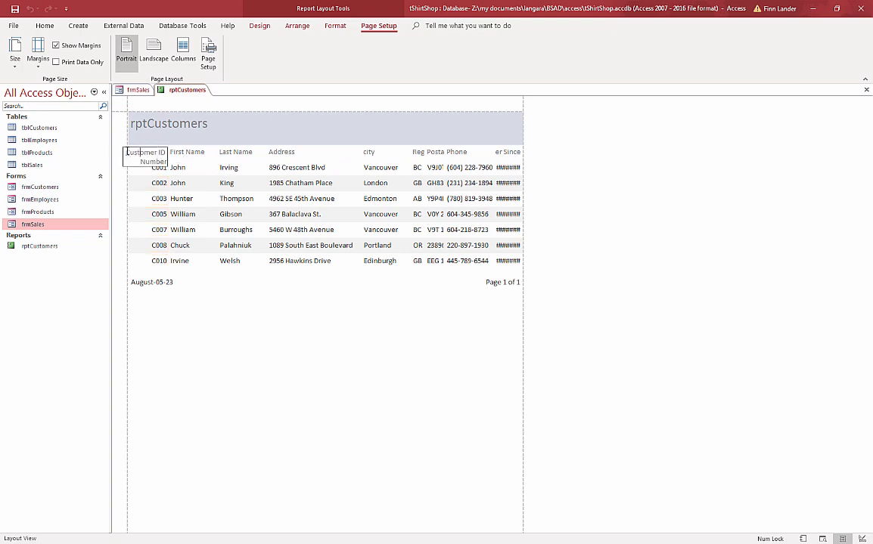
{"action": "left_click_drag", "start_coordinate": [125, 153], "coordinate": [168, 161]}
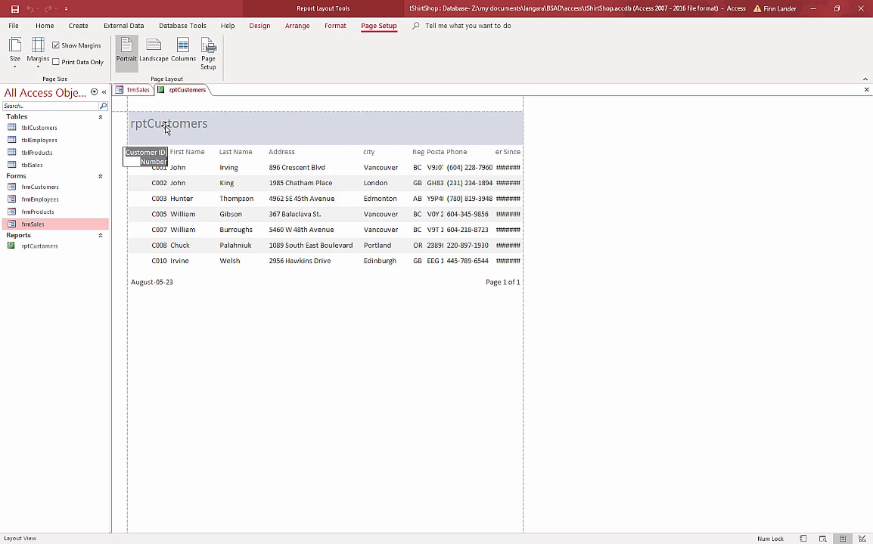
{"action": "left_click", "coordinate": [130, 153]}
{"action": "left_click_drag", "start_coordinate": [125, 152], "coordinate": [150, 149]}
{"action": "key", "text": "Delete"}
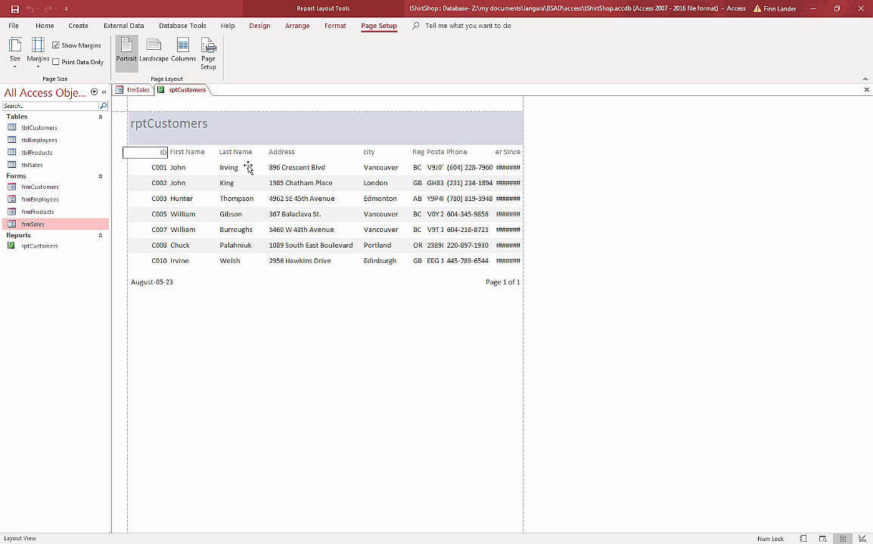
{"action": "left_click", "coordinate": [179, 149]}
Step: Nudge the ID heading left over its values and narrow the customer ID value boxes from their left edge
{"action": "left_click", "coordinate": [161, 140]}
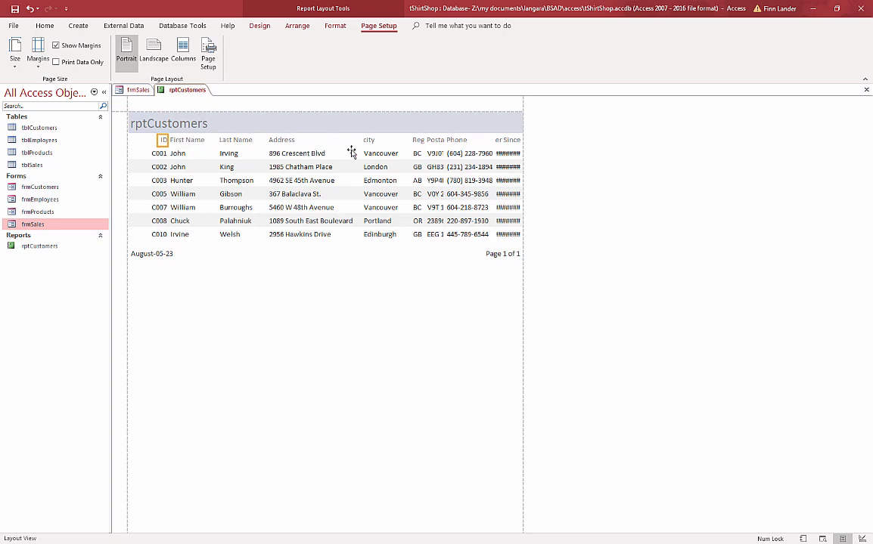
{"action": "key", "text": "Left"}
{"action": "key", "text": "Left"}
{"action": "key", "text": "Left"}
{"action": "key", "text": "Left"}
{"action": "left_click", "coordinate": [157, 154]}
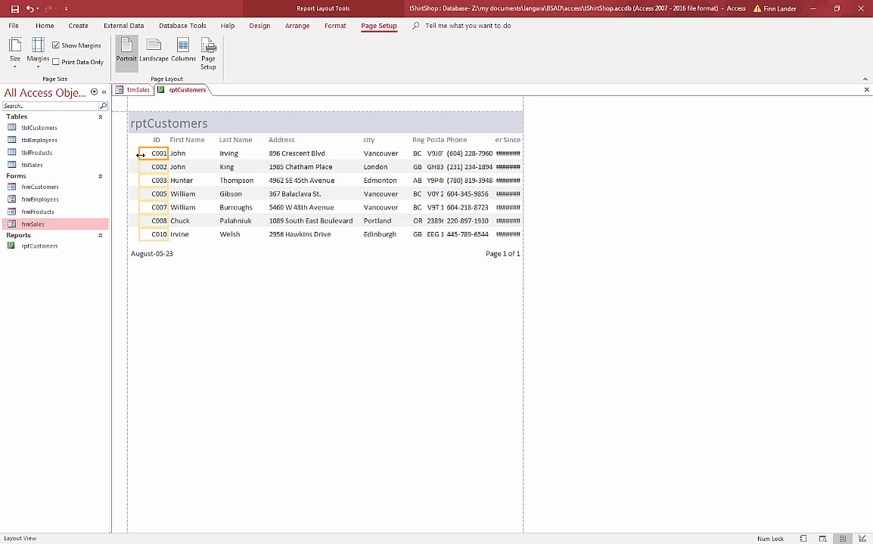
{"action": "left_click_drag", "start_coordinate": [140, 154], "coordinate": [148, 154]}
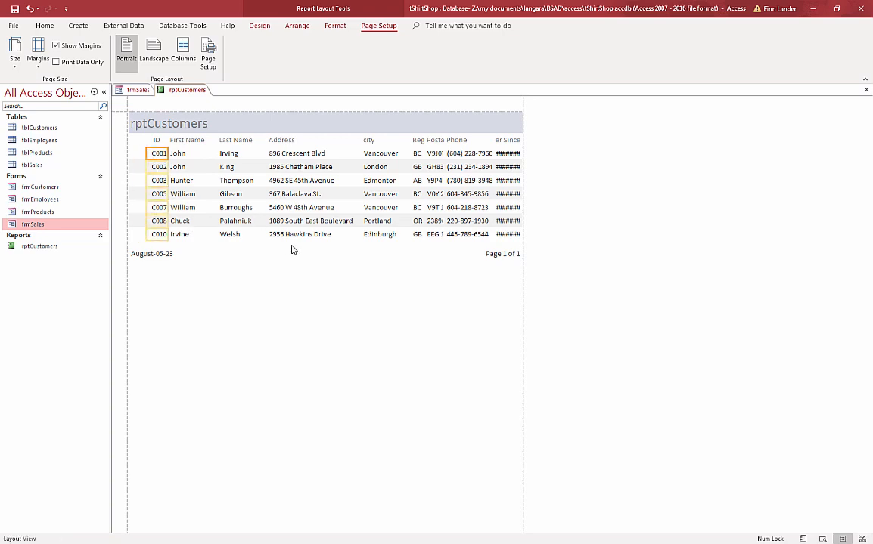
Step: Move the ID heading and its values together left, close to the report's left margin
{"action": "left_click", "coordinate": [156, 140]}
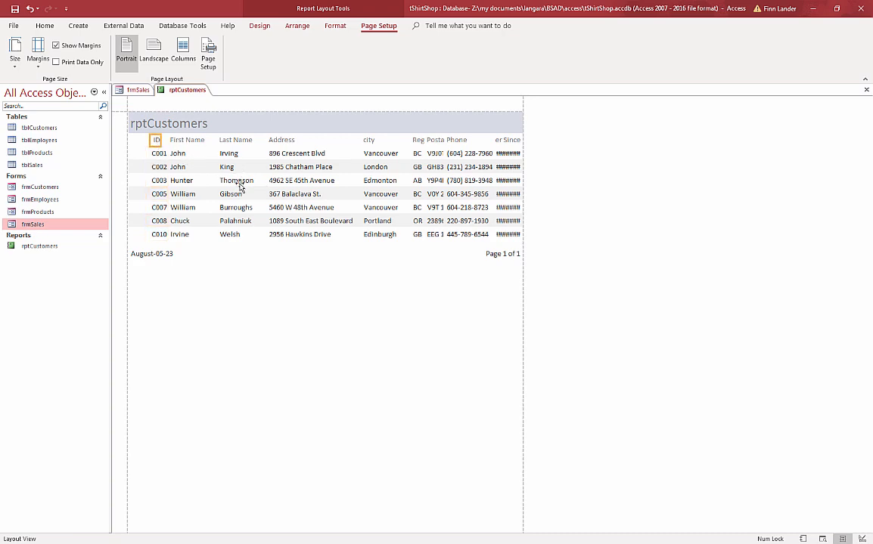
{"action": "left_click", "coordinate": [159, 168], "text": "shift"}
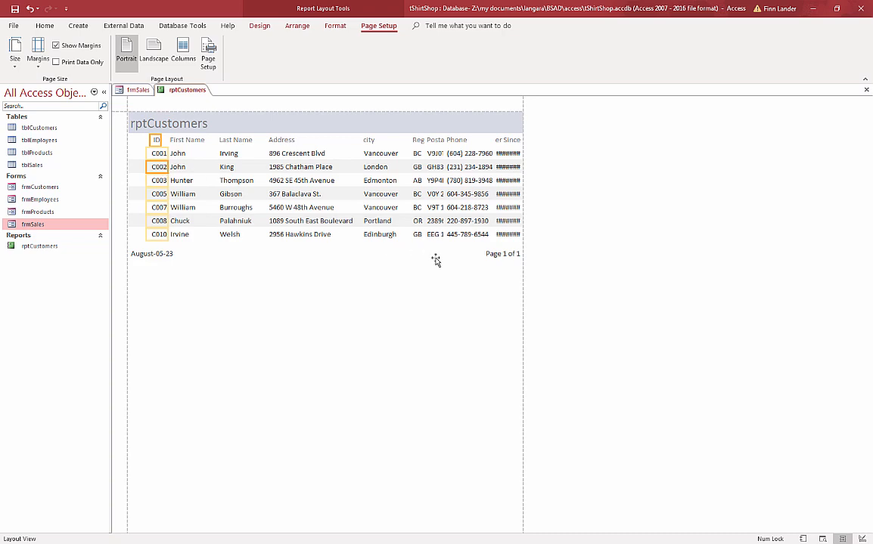
{"action": "key", "text": "Left"}
{"action": "key", "text": "Left"}
{"action": "key", "text": "Left"}
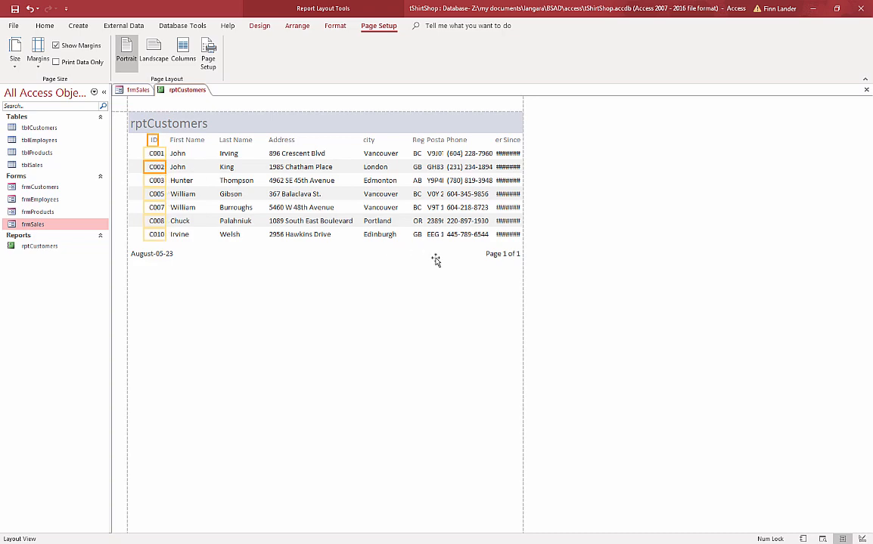
{"action": "key", "text": "Left"}
{"action": "key", "text": "Left"}
{"action": "key", "text": "Left"}
{"action": "key", "text": "Left"}
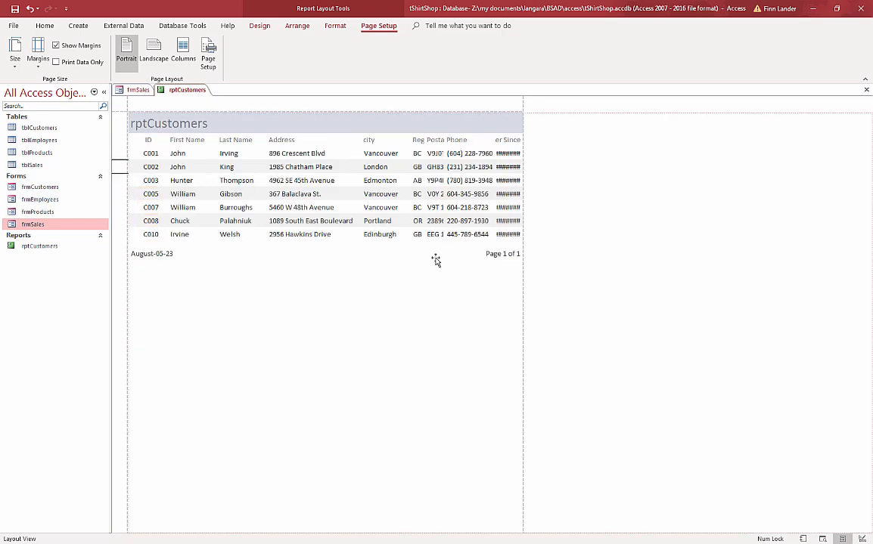
{"action": "key", "text": "Left"}
{"action": "key", "text": "Left"}
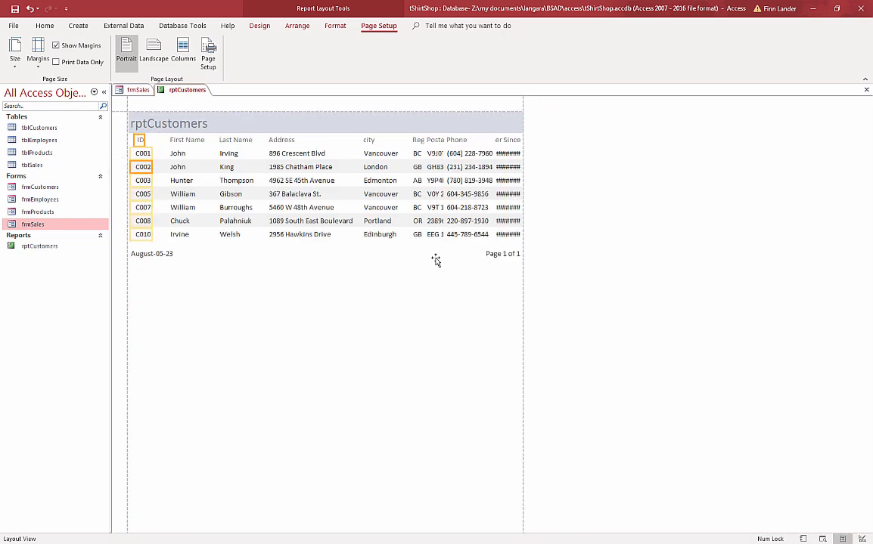
{"action": "key", "text": "Right"}
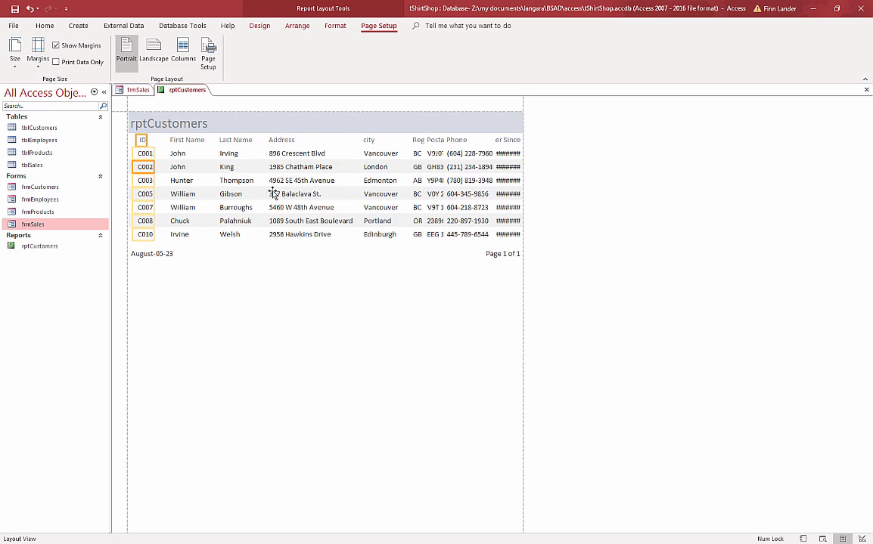
Step: Move the First Name heading and its values left, closer to the ID column
{"action": "left_click", "coordinate": [192, 141]}
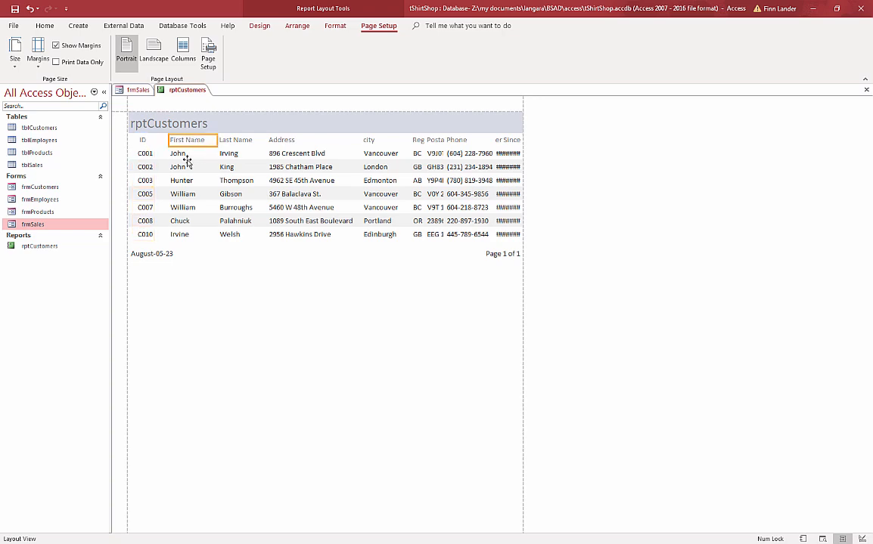
{"action": "left_click", "coordinate": [182, 155]}
{"action": "key", "text": "Left"}
{"action": "key", "text": "Left"}
{"action": "key", "text": "Left"}
{"action": "key", "text": "Left"}
{"action": "key", "text": "Left"}
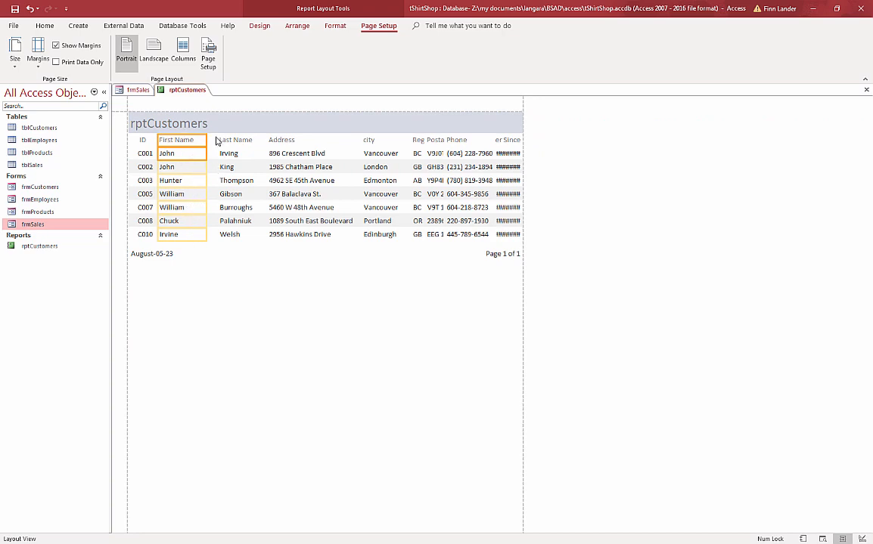
{"action": "left_click_drag", "start_coordinate": [205, 140], "coordinate": [202, 140]}
Step: Move the Last Name heading and its values left, right beside the First Name column
{"action": "left_click", "coordinate": [237, 141]}
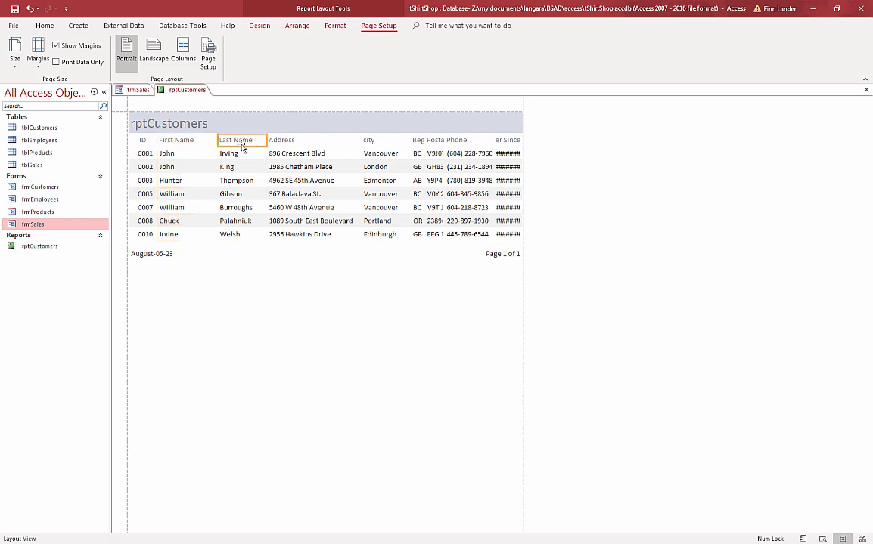
{"action": "left_click", "coordinate": [242, 156]}
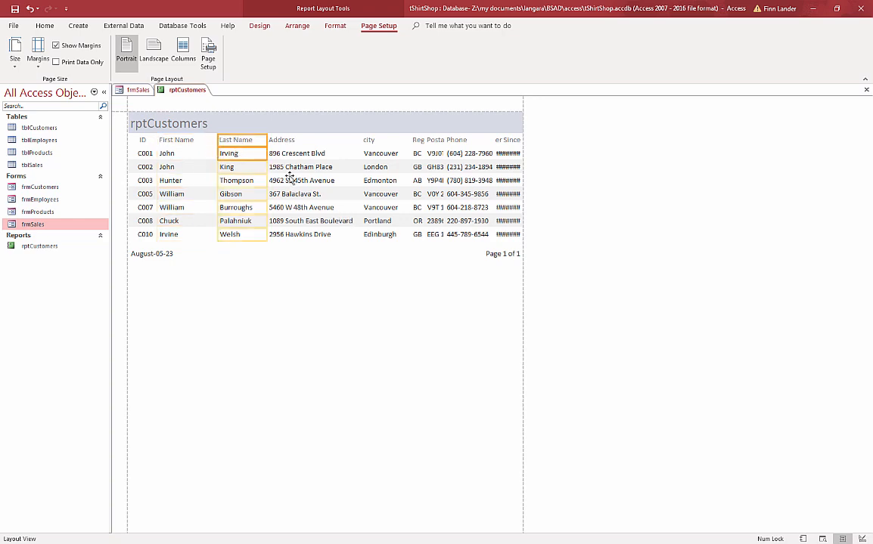
{"action": "key", "text": "Left"}
{"action": "key", "text": "Left"}
{"action": "key", "text": "Left"}
{"action": "key", "text": "Left"}
{"action": "key", "text": "Left"}
{"action": "key", "text": "Left"}
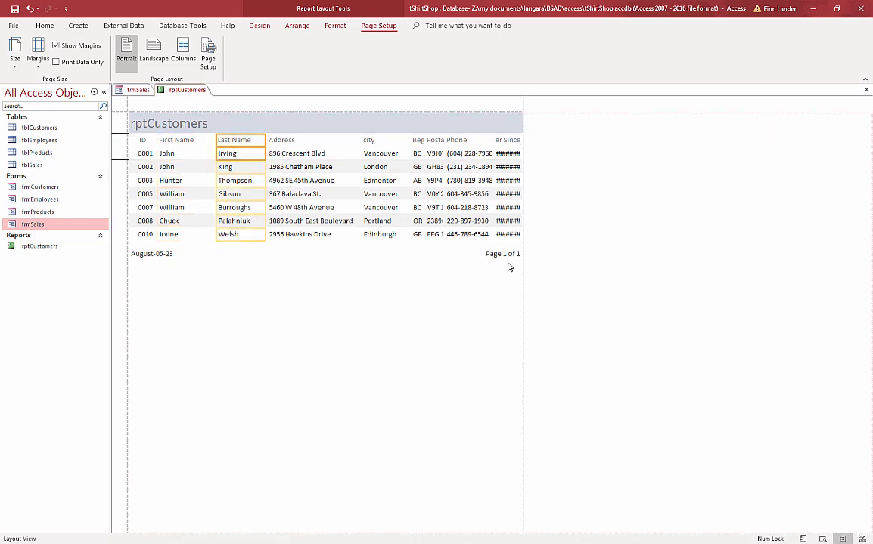
{"action": "key", "text": "Left"}
{"action": "key", "text": "Left"}
{"action": "key", "text": "Left"}
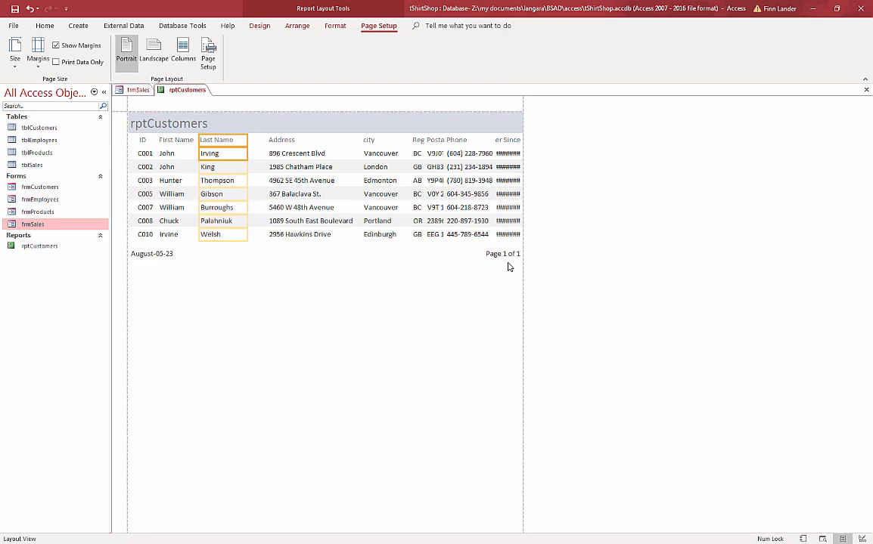
{"action": "key", "text": "Right"}
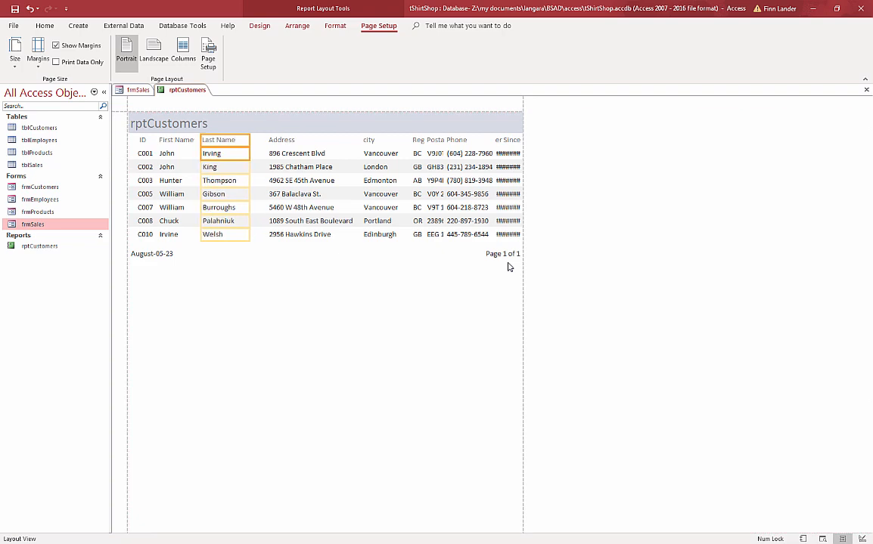
Step: Move the Address heading and its values together left, right beside the Last Name column
{"action": "left_click", "coordinate": [272, 139]}
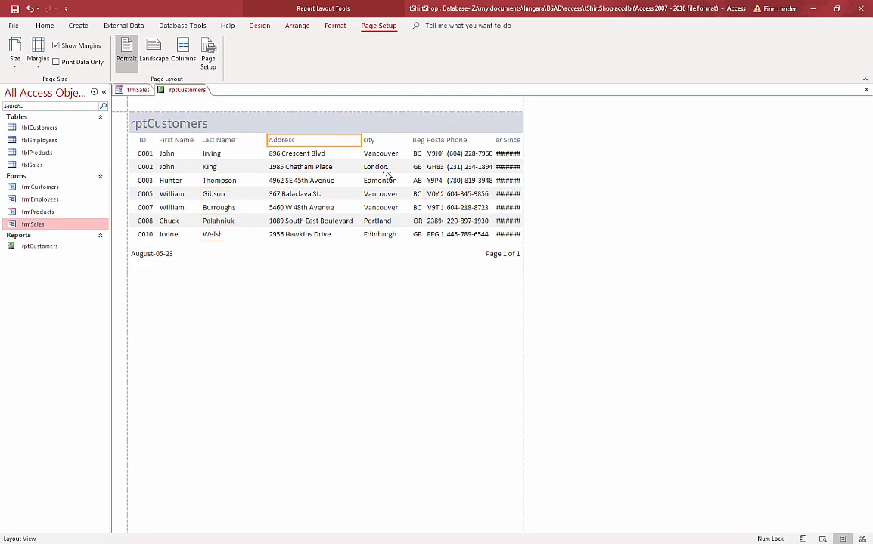
{"action": "left_click", "coordinate": [303, 154]}
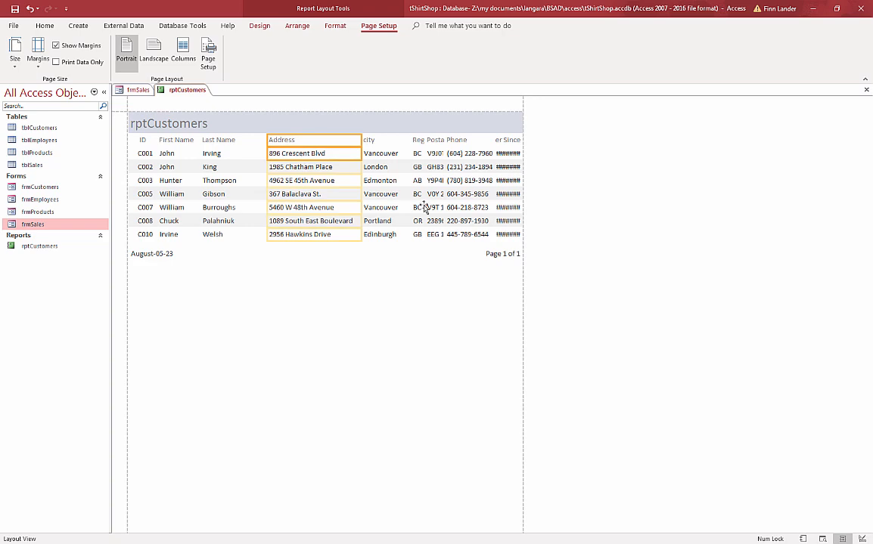
{"action": "key", "text": "Left"}
{"action": "key", "text": "Left"}
{"action": "key", "text": "Left"}
{"action": "key", "text": "Left"}
{"action": "key", "text": "Left"}
{"action": "key", "text": "Left"}
{"action": "key", "text": "Left"}
{"action": "key", "text": "Left"}
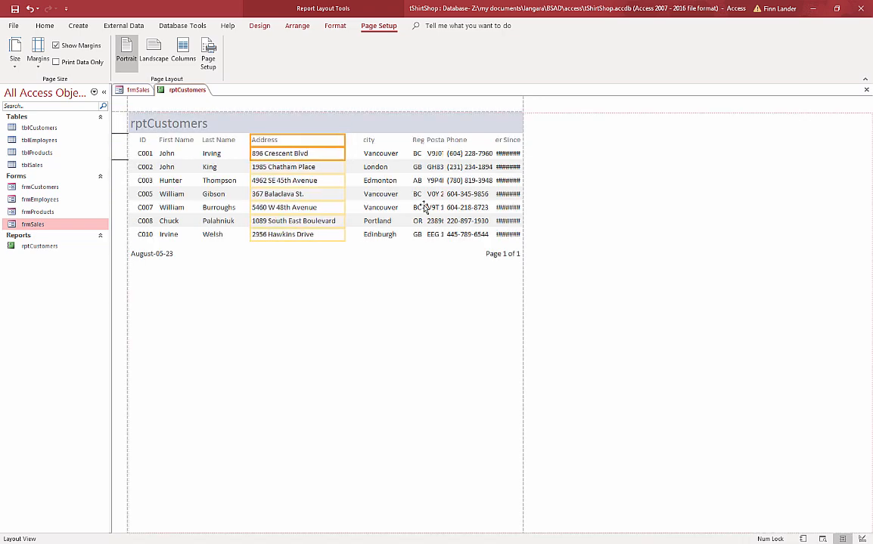
{"action": "key", "text": "Left"}
{"action": "key", "text": "Left"}
{"action": "key", "text": "Left"}
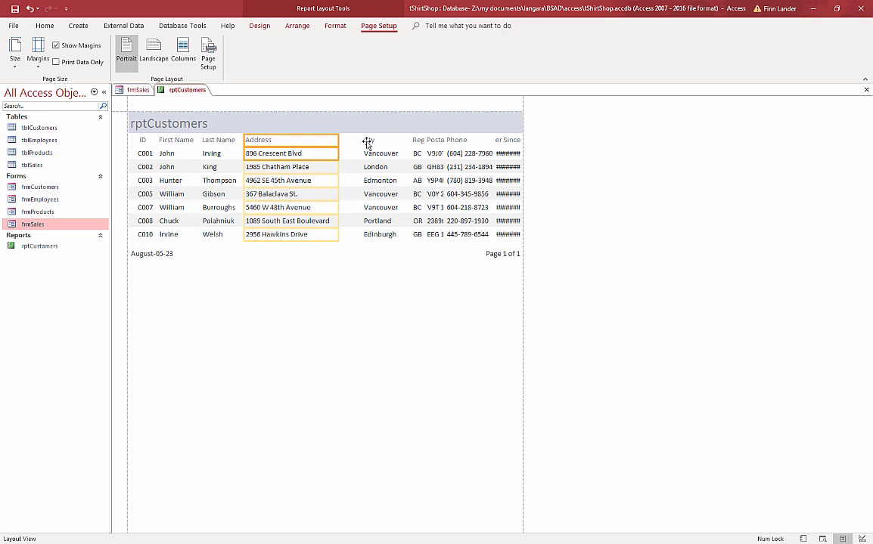
Step: Move the city heading and its values together left, close to the Address column
{"action": "left_click", "coordinate": [367, 141]}
{"action": "left_click", "coordinate": [381, 154]}
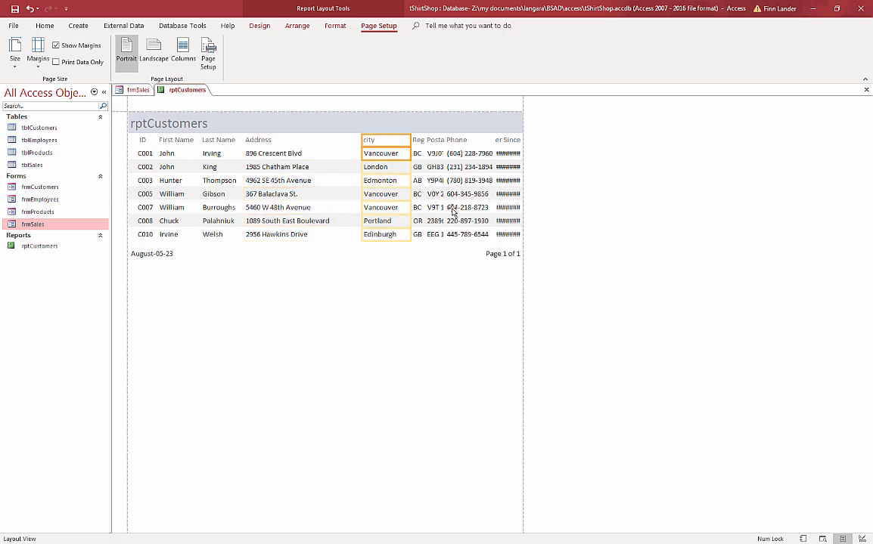
{"action": "key", "text": "Left"}
{"action": "key", "text": "Left"}
{"action": "key", "text": "Left"}
{"action": "key", "text": "Left"}
{"action": "key", "text": "Left"}
{"action": "key", "text": "Left"}
{"action": "key", "text": "Left"}
{"action": "key", "text": "Left"}
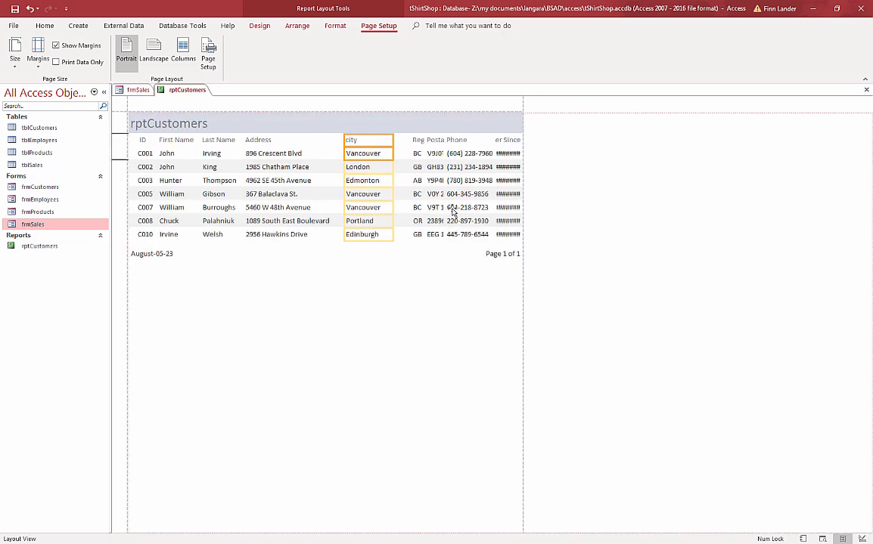
{"action": "key", "text": "Left"}
{"action": "key", "text": "Left"}
{"action": "key", "text": "Left"}
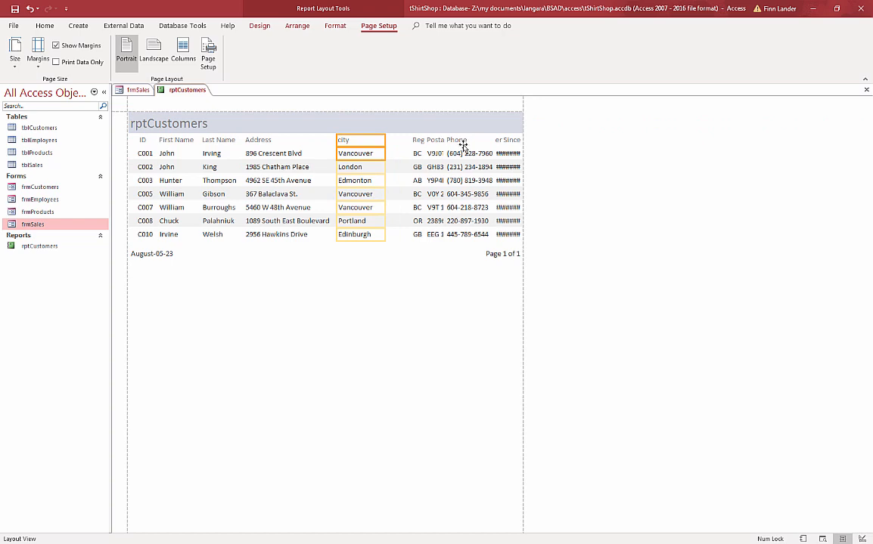
Step: Move the region heading and its values left beside the city column, leaving a small gap after the city names
{"action": "left_click", "coordinate": [418, 141]}
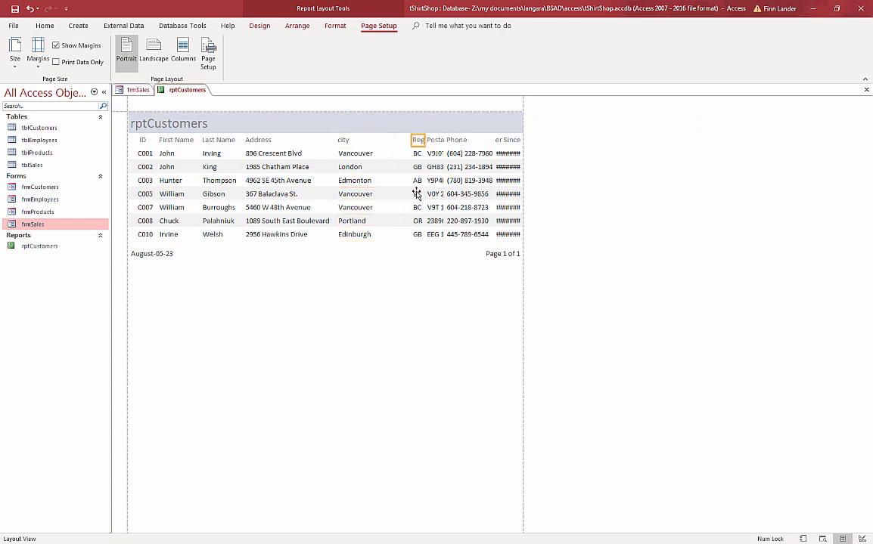
{"action": "left_click", "coordinate": [417, 153]}
{"action": "key", "text": "Left"}
{"action": "key", "text": "Left"}
{"action": "key", "text": "Left"}
{"action": "key", "text": "Left"}
{"action": "key", "text": "Left"}
{"action": "key", "text": "Left"}
{"action": "key", "text": "Left"}
{"action": "key", "text": "Left"}
{"action": "key", "text": "Left"}
{"action": "key", "text": "Left"}
{"action": "key", "text": "Left"}
{"action": "key", "text": "Left"}
{"action": "key", "text": "Left"}
{"action": "key", "text": "Left"}
{"action": "key", "text": "Left"}
{"action": "key", "text": "Left"}
{"action": "key", "text": "Left"}
{"action": "key", "text": "Left"}
{"action": "key", "text": "Left"}
{"action": "key", "text": "Left"}
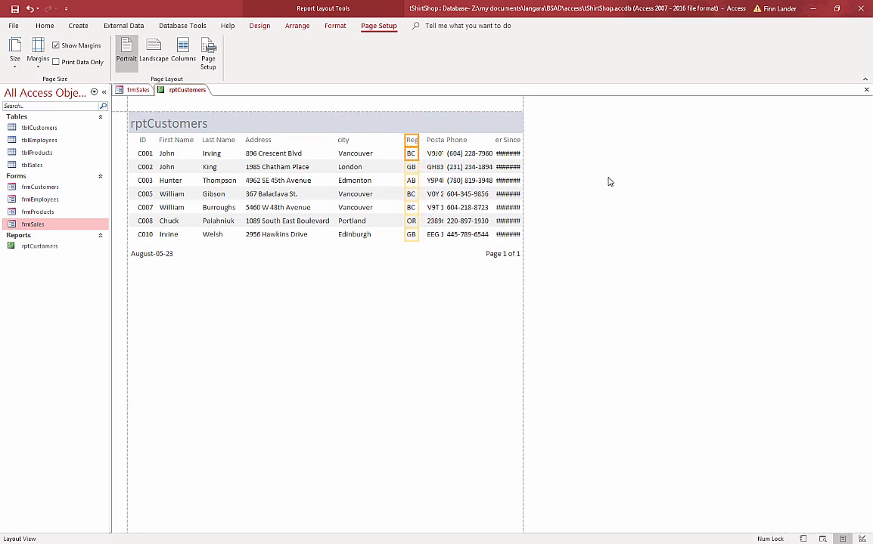
{"action": "key", "text": "Left"}
{"action": "key", "text": "Left"}
{"action": "key", "text": "Left"}
{"action": "key", "text": "Left"}
{"action": "key", "text": "Left"}
{"action": "key", "text": "Left"}
{"action": "key", "text": "Left"}
{"action": "key", "text": "Left"}
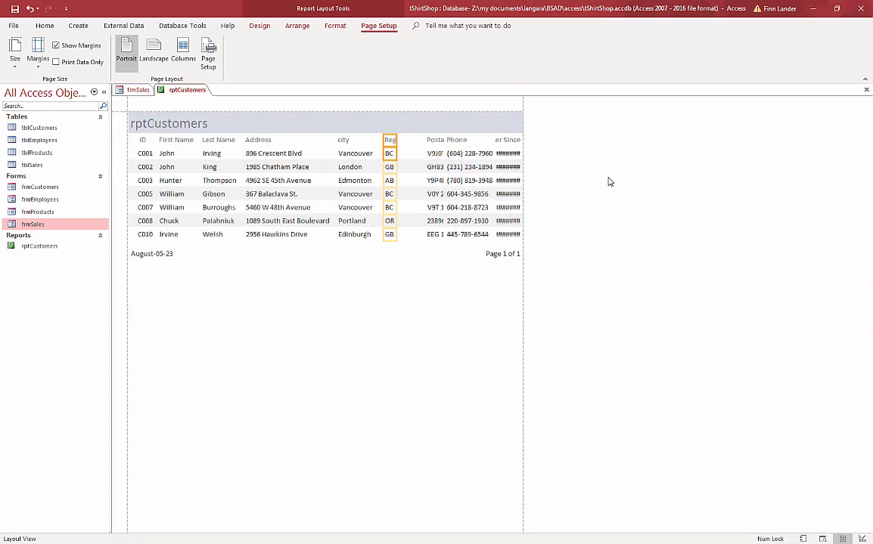
{"action": "key", "text": "Left"}
{"action": "key", "text": "Left"}
{"action": "key", "text": "Left"}
{"action": "key", "text": "Left"}
{"action": "key", "text": "Left"}
{"action": "key", "text": "Left"}
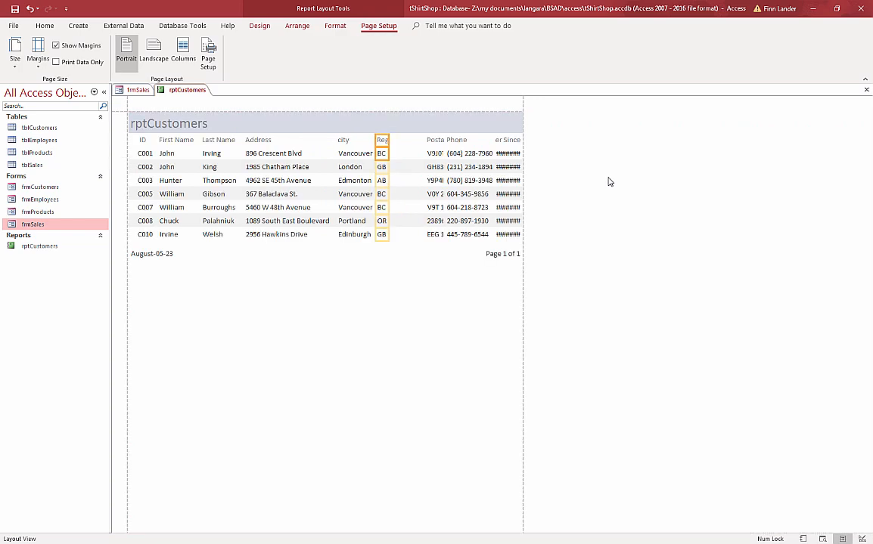
{"action": "key", "text": "Right"}
{"action": "key", "text": "Right"}
{"action": "key", "text": "Right"}
{"action": "key", "text": "Right"}
{"action": "key", "text": "Right"}
{"action": "key", "text": "Right"}
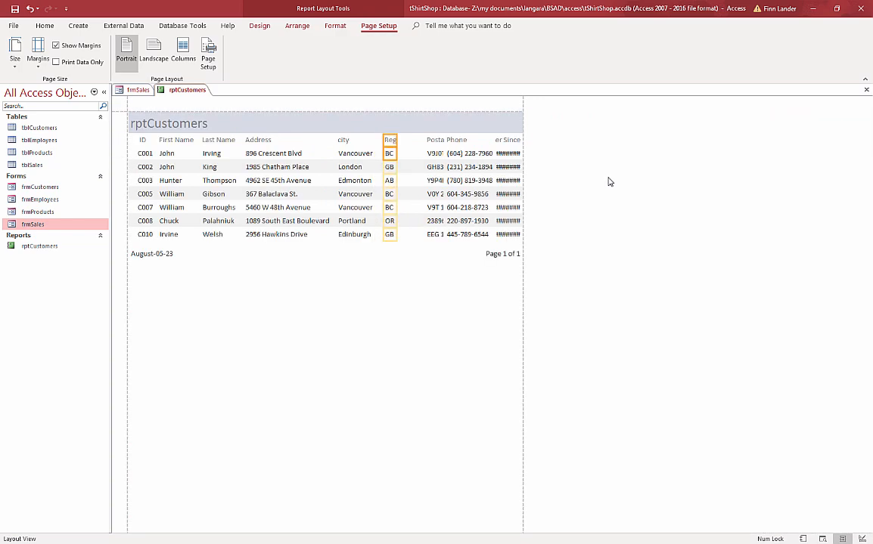
Step: Change the region column heading to "Reg." and make its box wide enough for the text
{"action": "left_click", "coordinate": [391, 141]}
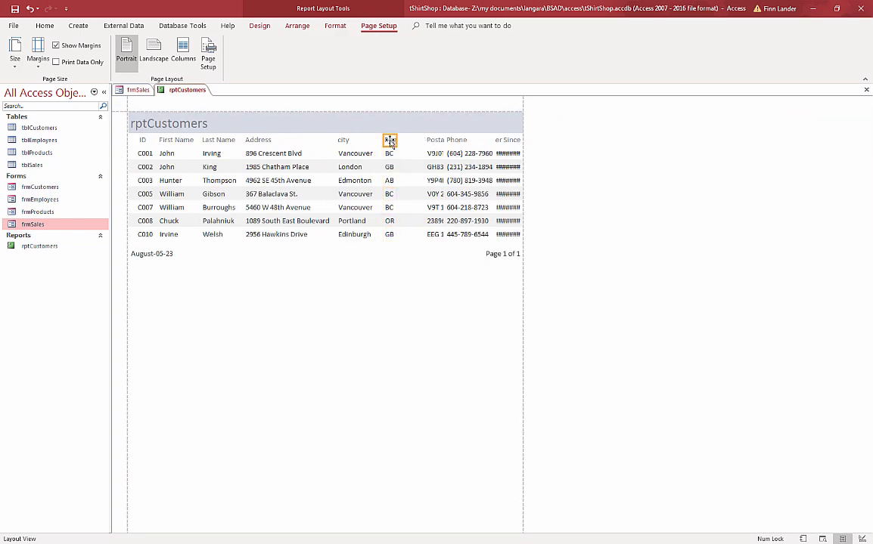
{"action": "left_click", "coordinate": [390, 142]}
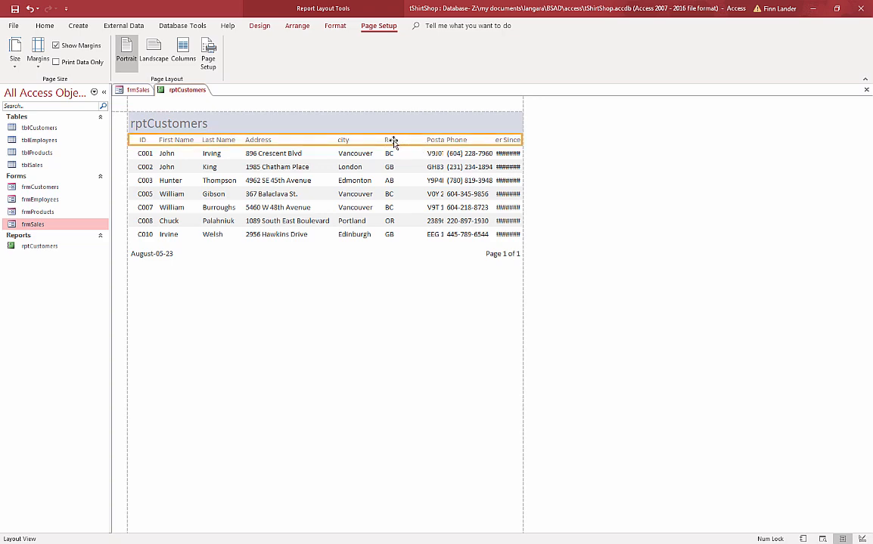
{"action": "left_click", "coordinate": [391, 140]}
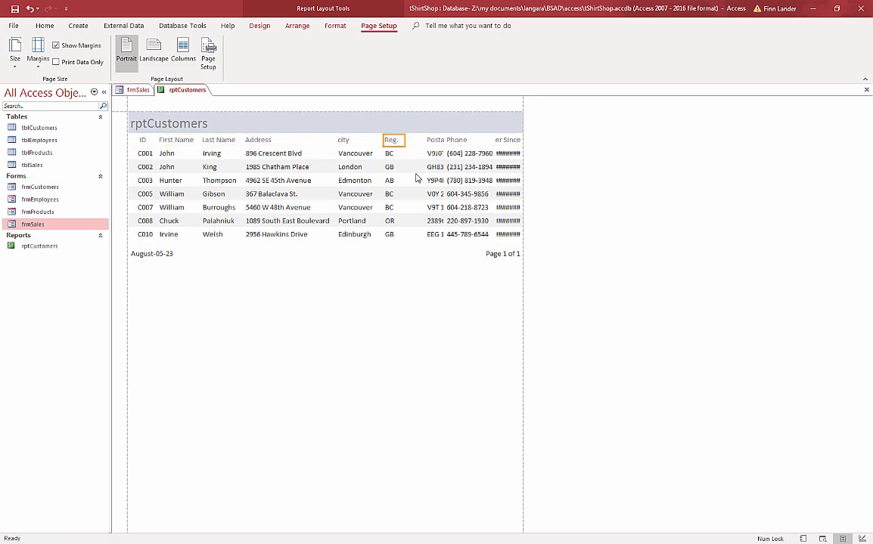
{"action": "left_click_drag", "start_coordinate": [402, 140], "coordinate": [406, 140]}
Step: Shorten the Postal Code column heading to "PC"
{"action": "left_click", "coordinate": [436, 142]}
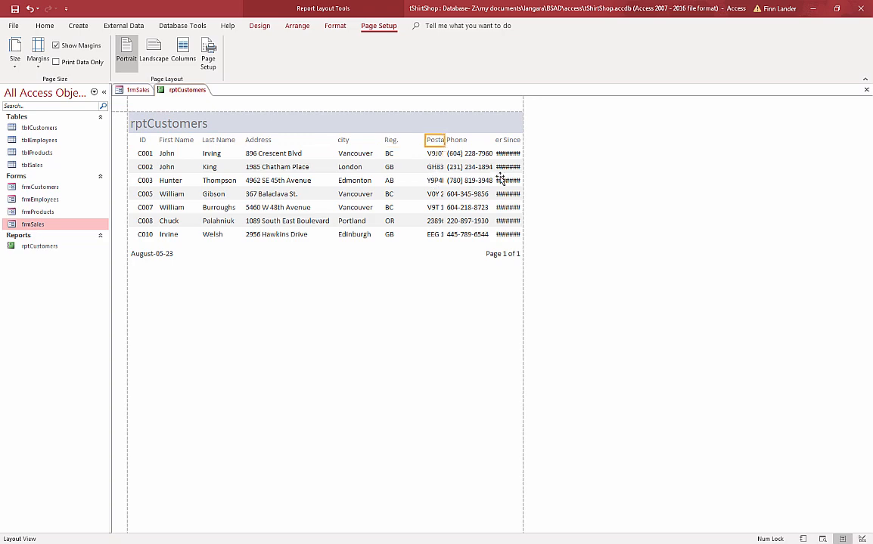
{"action": "left_click", "coordinate": [435, 142]}
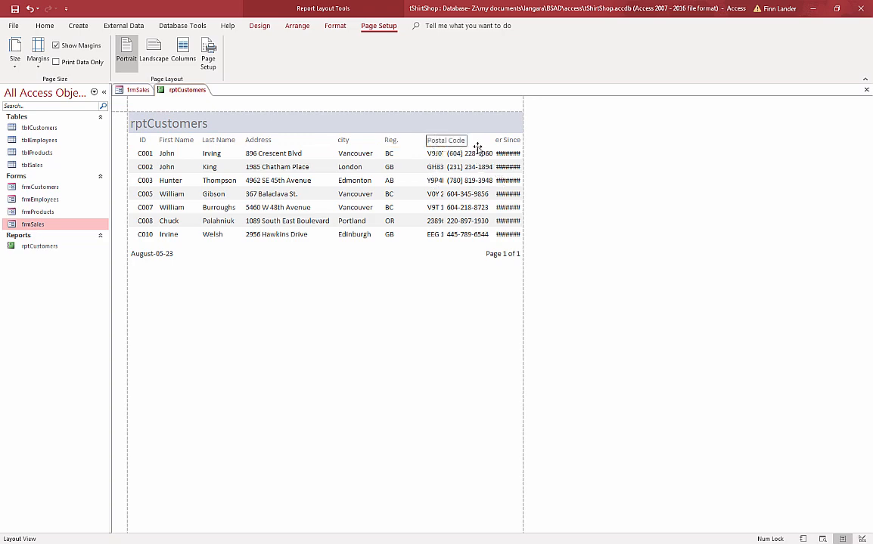
{"action": "left_click_drag", "start_coordinate": [428, 140], "coordinate": [473, 140]}
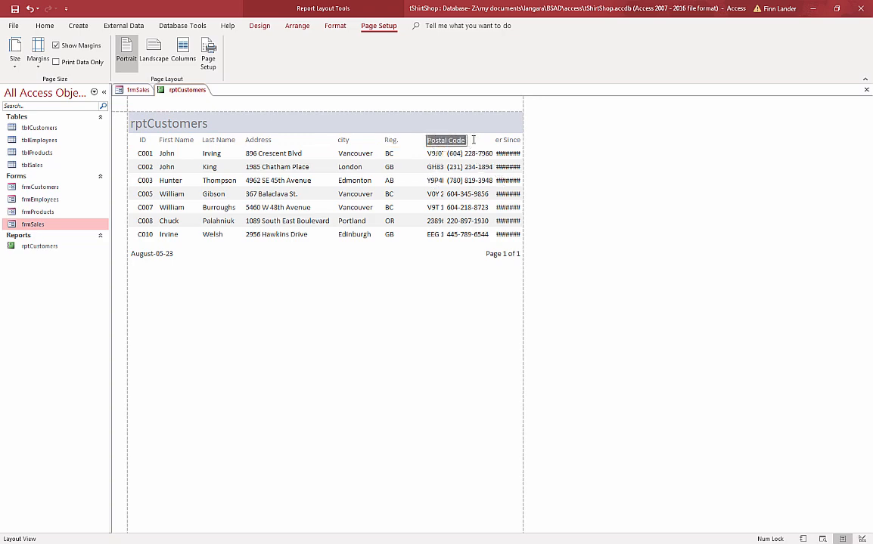
{"action": "type", "text": "PC"}
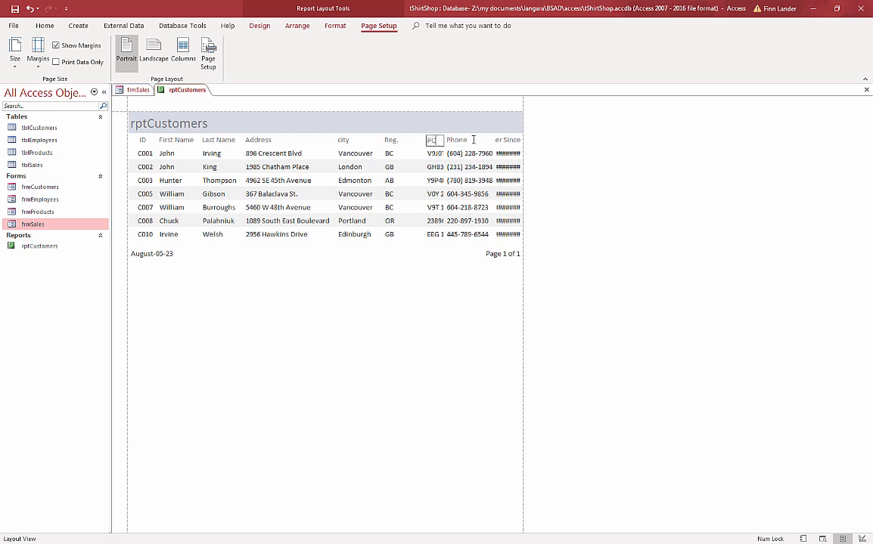
{"action": "left_click", "coordinate": [477, 143]}
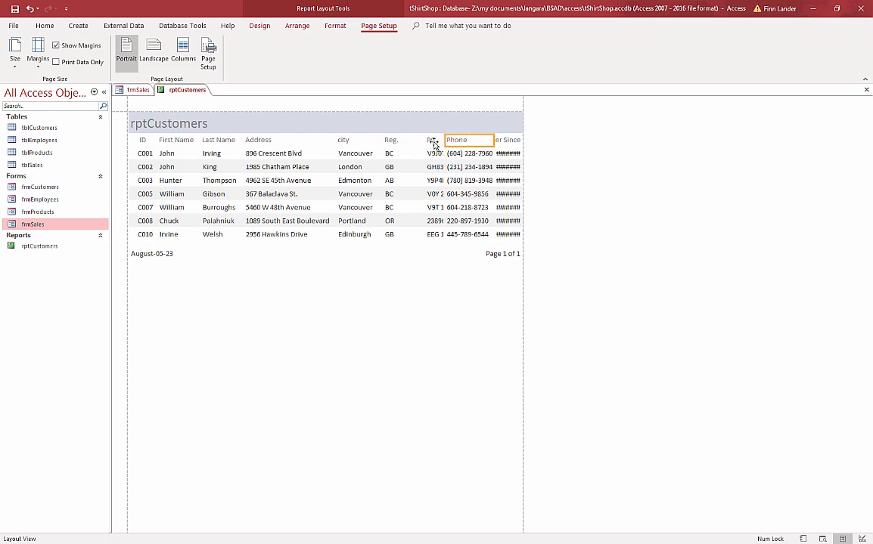
Step: Move the PC heading and its values left beside the Reg. column and widen the value boxes to fit the full postal codes
{"action": "left_click", "coordinate": [434, 142]}
{"action": "left_click", "coordinate": [434, 155], "text": "shift"}
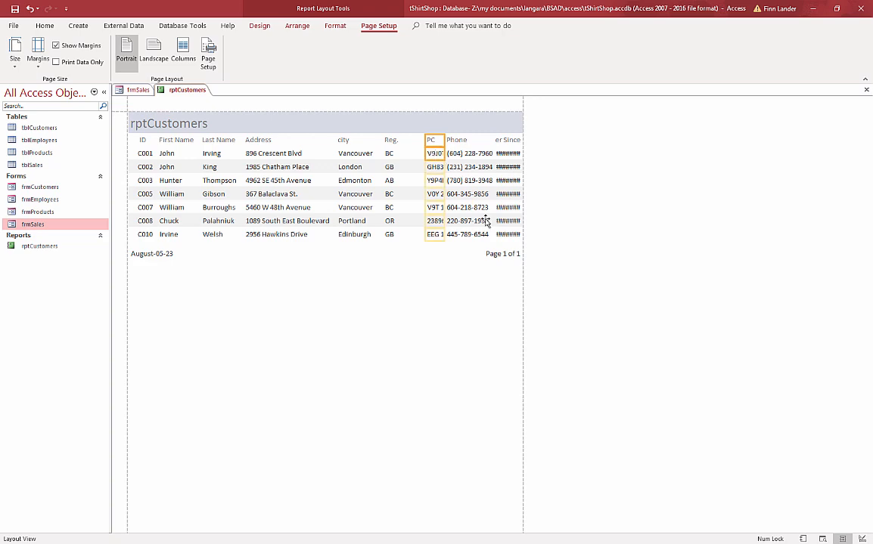
{"action": "key", "text": "Left"}
{"action": "key", "text": "Left"}
{"action": "key", "text": "Left"}
{"action": "key", "text": "Left"}
{"action": "key", "text": "Left"}
{"action": "key", "text": "Left"}
{"action": "key", "text": "Left"}
{"action": "key", "text": "Left"}
{"action": "key", "text": "Left"}
{"action": "key", "text": "Left"}
{"action": "key", "text": "Left"}
{"action": "key", "text": "Left"}
{"action": "key", "text": "Left"}
{"action": "key", "text": "Left"}
{"action": "key", "text": "Left"}
{"action": "key", "text": "Left"}
{"action": "key", "text": "Left"}
{"action": "key", "text": "Left"}
{"action": "key", "text": "Left"}
{"action": "key", "text": "Left"}
{"action": "key", "text": "Left"}
{"action": "key", "text": "Left"}
{"action": "key", "text": "Left"}
{"action": "key", "text": "Left"}
{"action": "key", "text": "Left"}
{"action": "key", "text": "Left"}
{"action": "key", "text": "Left"}
{"action": "key", "text": "Left"}
{"action": "key", "text": "Left"}
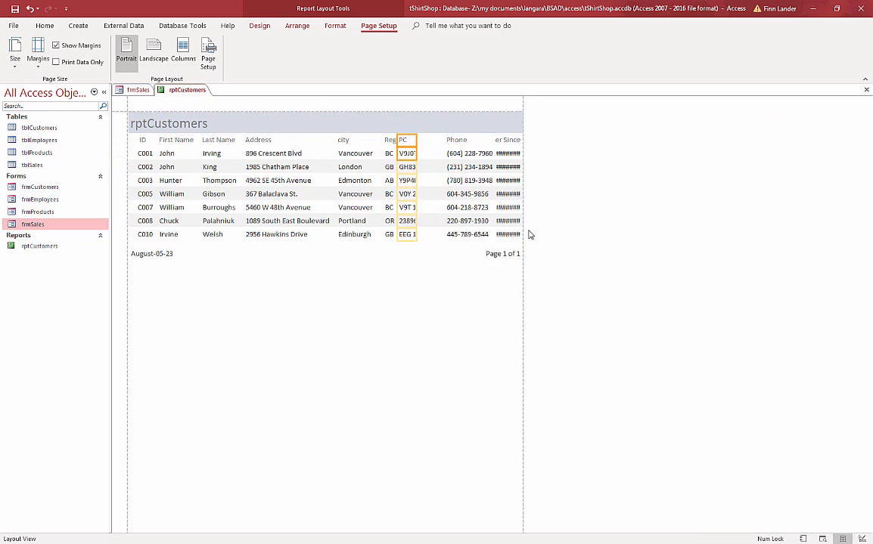
{"action": "key", "text": "Right"}
{"action": "key", "text": "Right"}
{"action": "key", "text": "Right"}
{"action": "key", "text": "Right"}
{"action": "key", "text": "Right"}
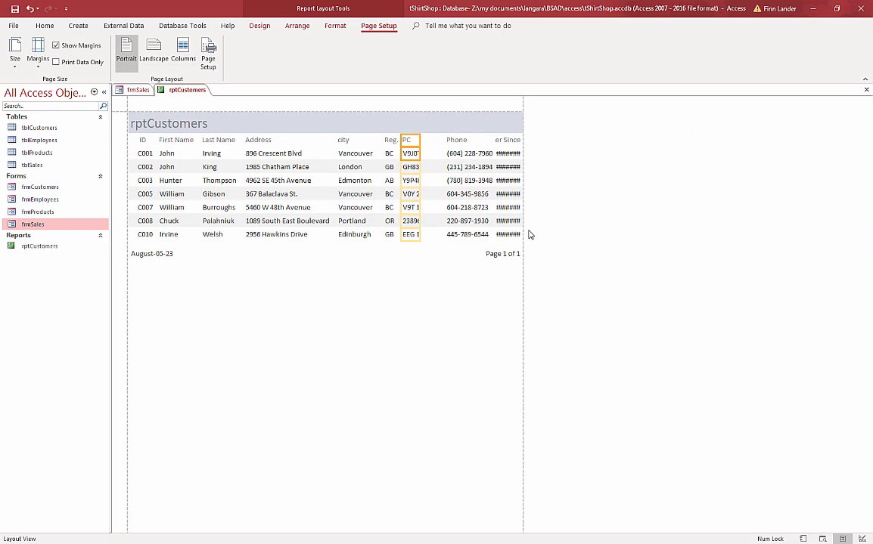
{"action": "left_click", "coordinate": [412, 155]}
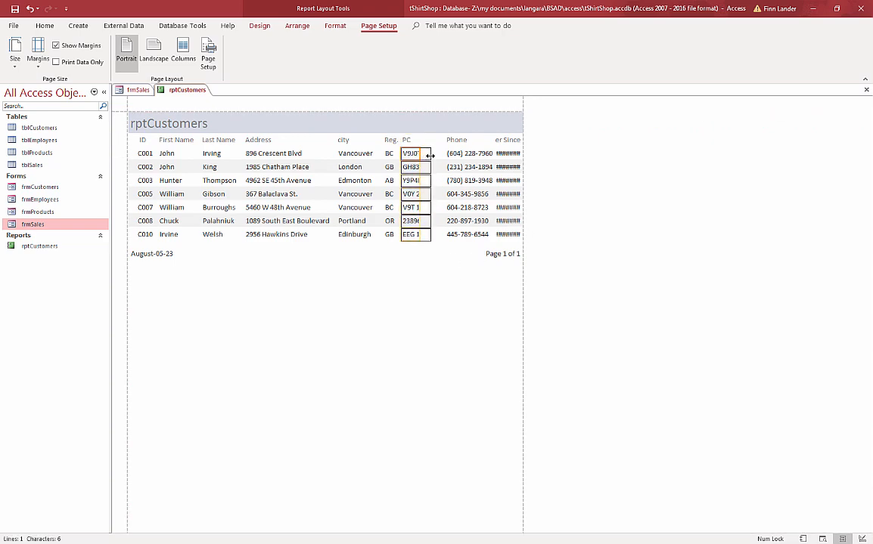
{"action": "left_click_drag", "start_coordinate": [419, 155], "coordinate": [432, 152]}
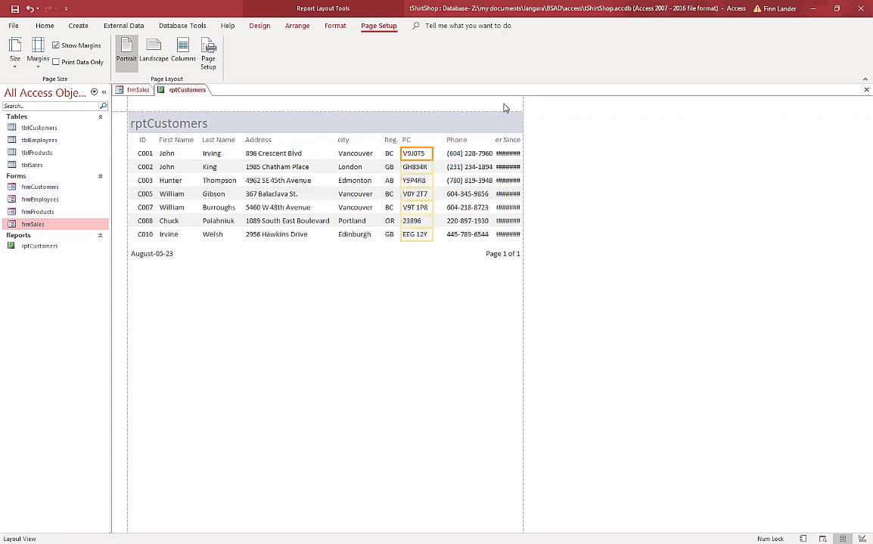
Step: Nudge the city heading and its values slightly left, clear of the Reg. column
{"action": "left_click", "coordinate": [341, 141]}
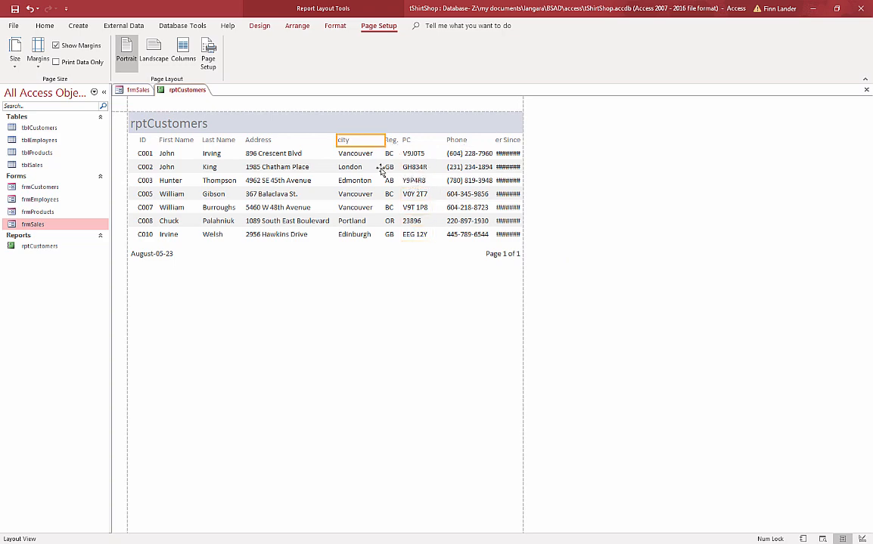
{"action": "left_click", "coordinate": [357, 155]}
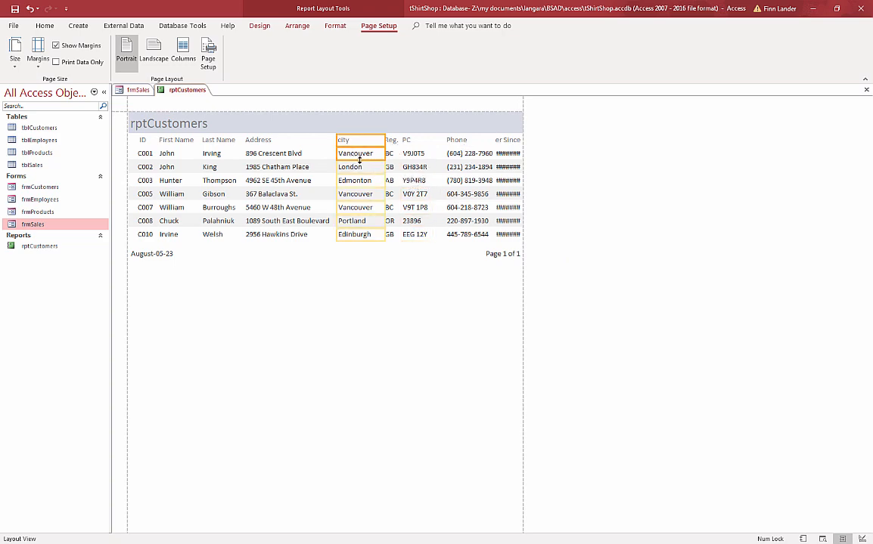
{"action": "key", "text": "Left"}
{"action": "key", "text": "Left"}
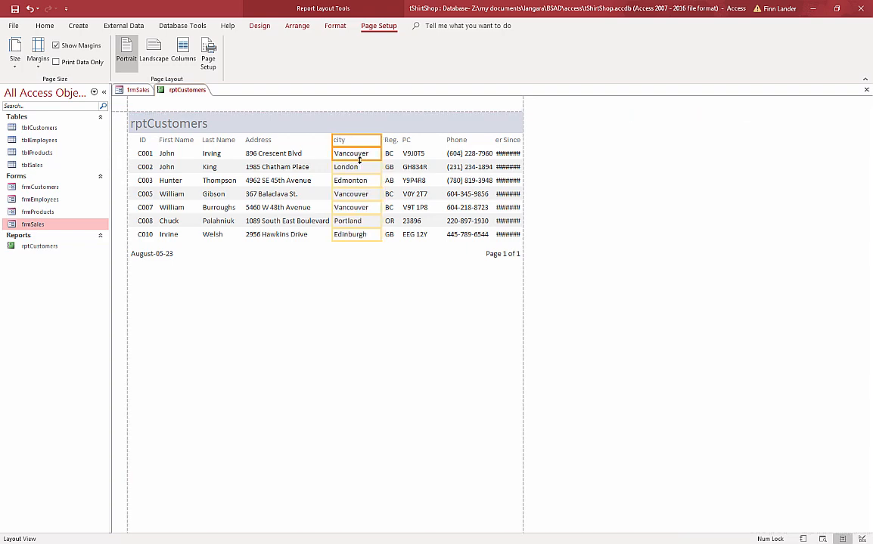
Step: Nudge the Phone heading and its values left, closer to the PC column
{"action": "left_click", "coordinate": [469, 142]}
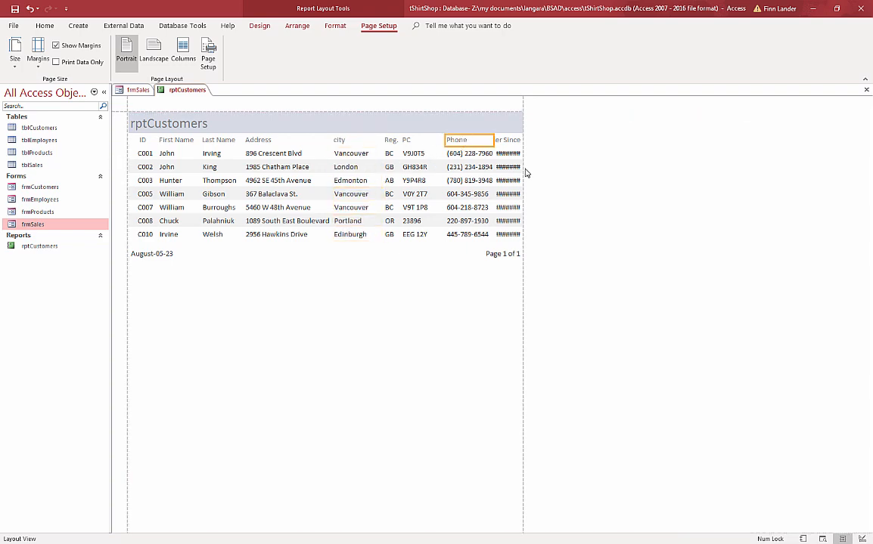
{"action": "left_click", "coordinate": [471, 154]}
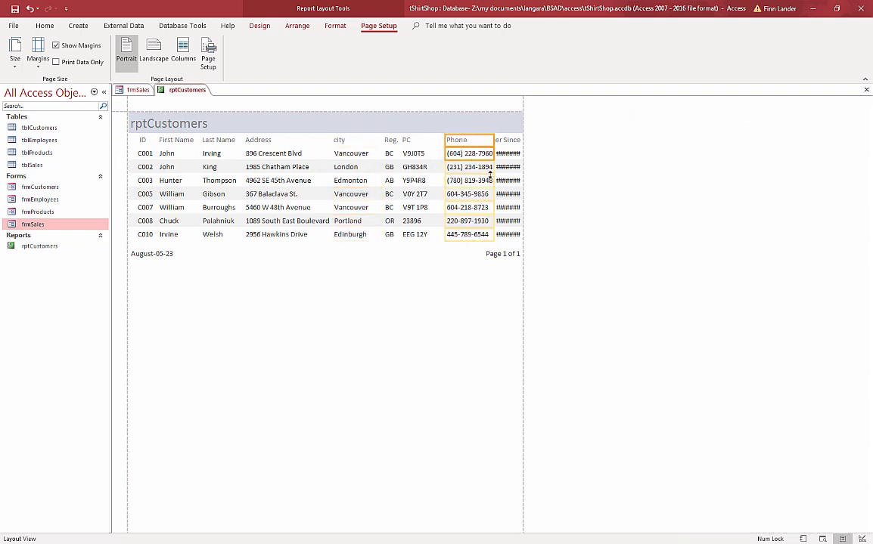
{"action": "key", "text": "Left"}
{"action": "key", "text": "Left"}
{"action": "key", "text": "Left"}
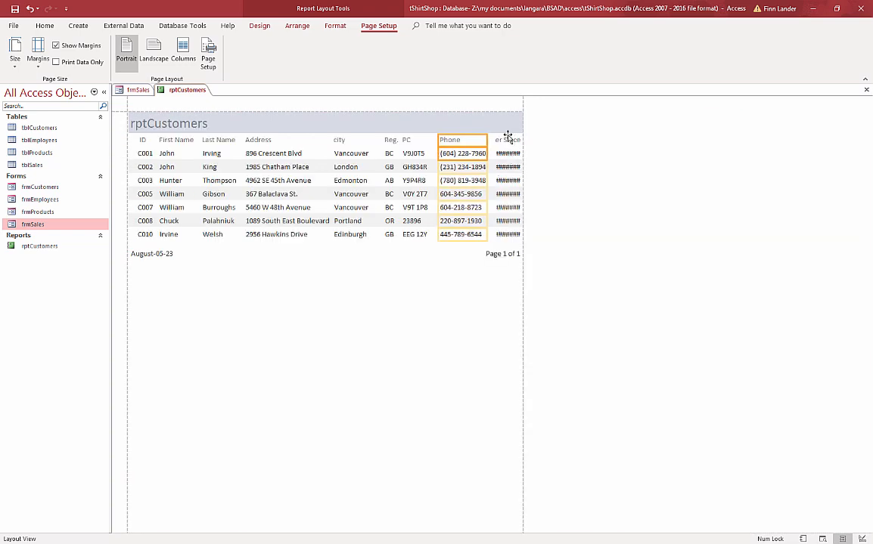
Step: Set the font of all customer data values, from the ID through the Customer Since column, to Agency FB (Header)
{"action": "left_click", "coordinate": [508, 139]}
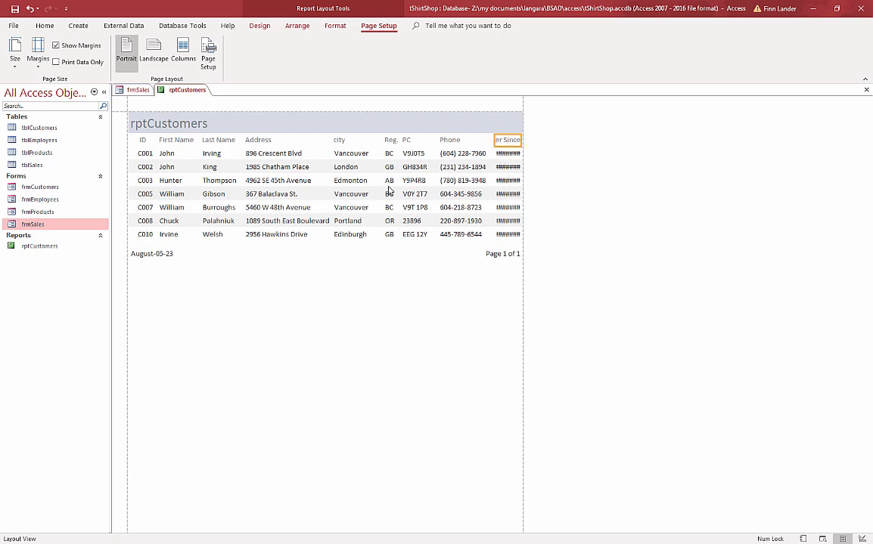
{"action": "left_click", "coordinate": [477, 156]}
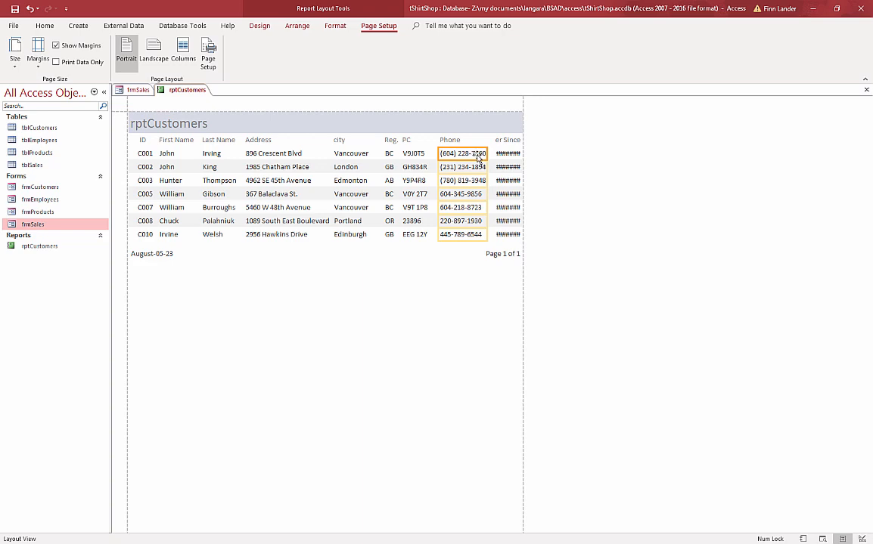
{"action": "left_click", "coordinate": [337, 27]}
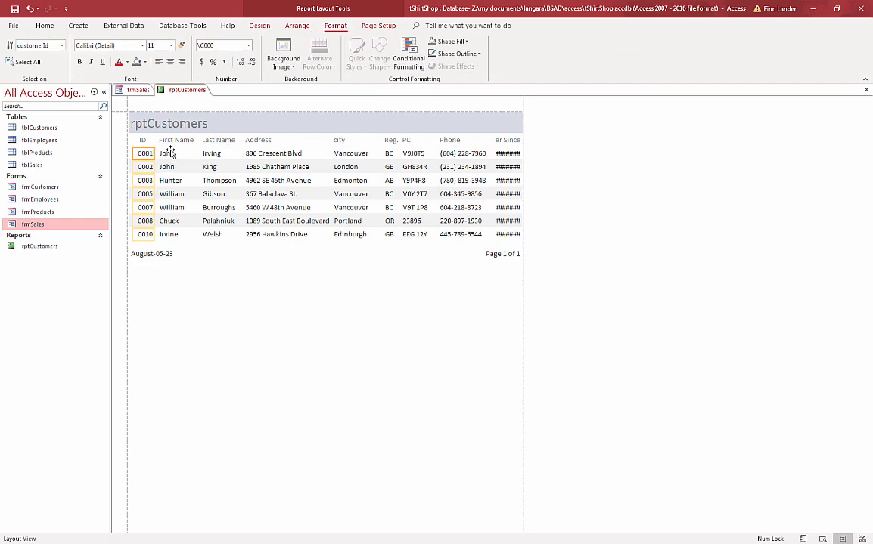
{"action": "left_click_drag", "start_coordinate": [170, 156], "coordinate": [265, 159]}
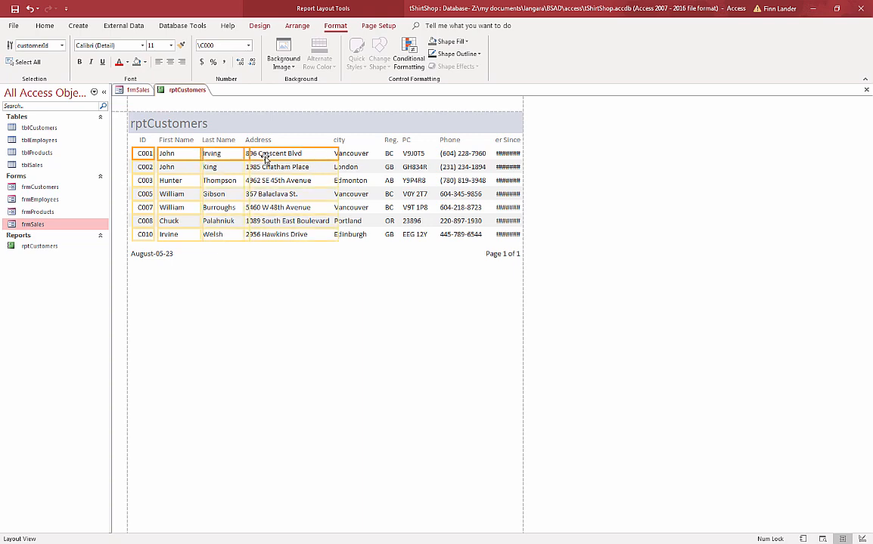
{"action": "left_click_drag", "start_coordinate": [356, 156], "coordinate": [509, 156]}
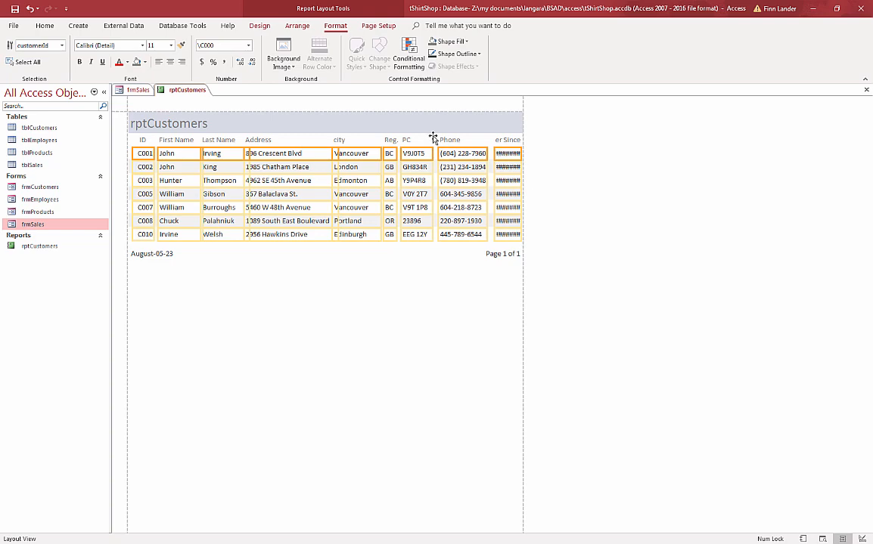
{"action": "left_click", "coordinate": [142, 46]}
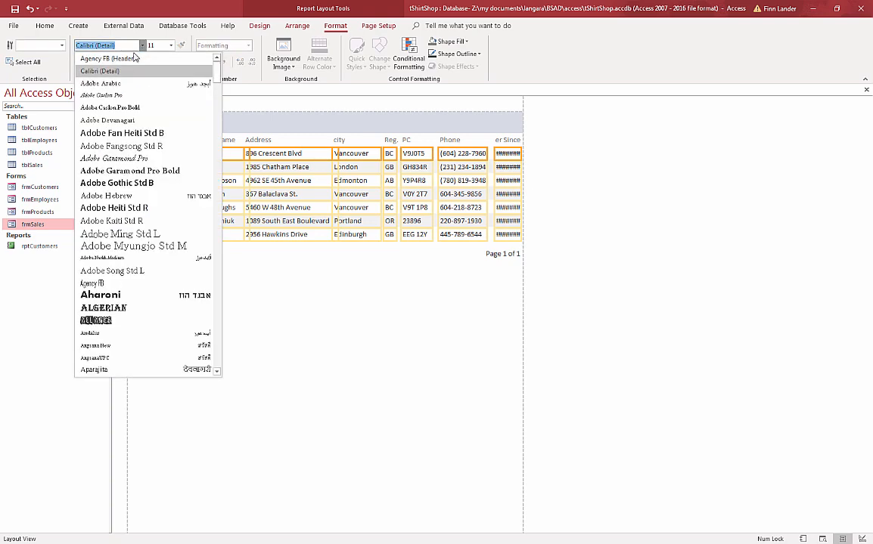
{"action": "left_click", "coordinate": [132, 60]}
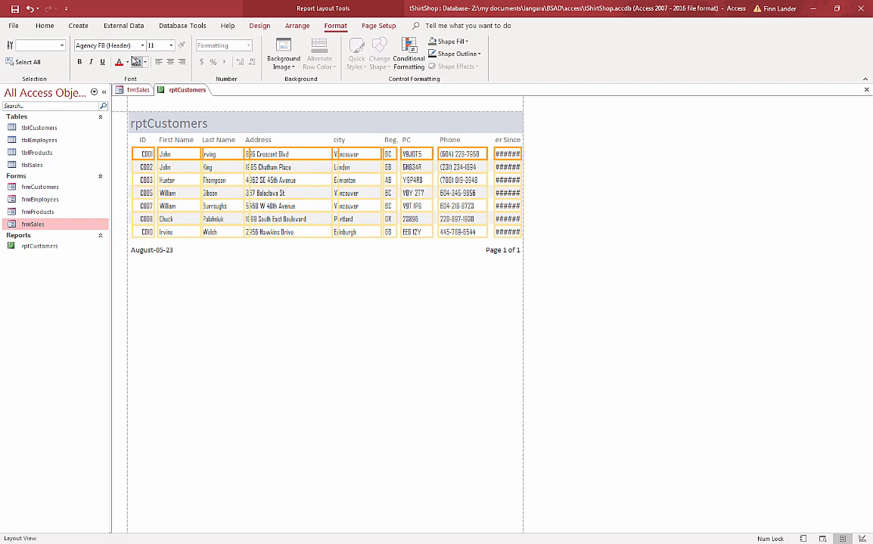
{"action": "left_click", "coordinate": [308, 289]}
Step: Nudge the customer ID values slightly left, away from the First Name column
{"action": "left_click", "coordinate": [146, 155]}
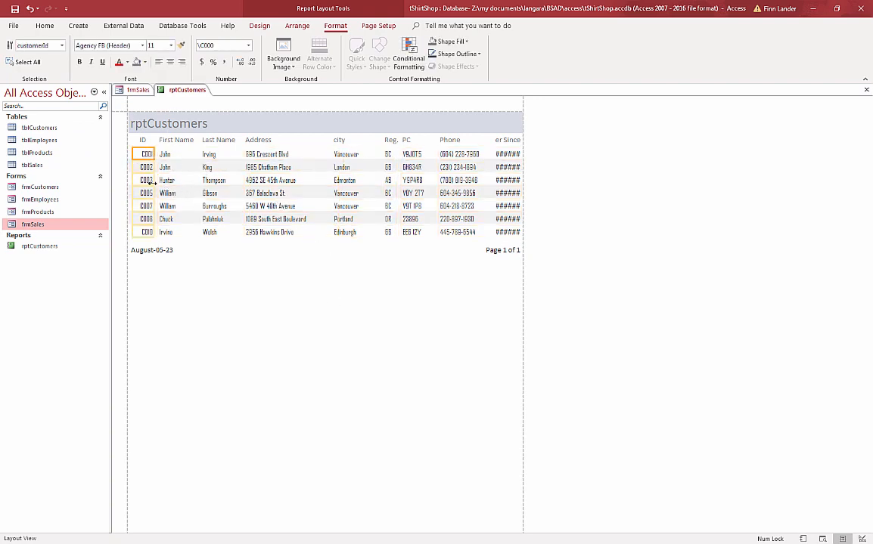
{"action": "left_click_drag", "start_coordinate": [154, 182], "coordinate": [151, 182]}
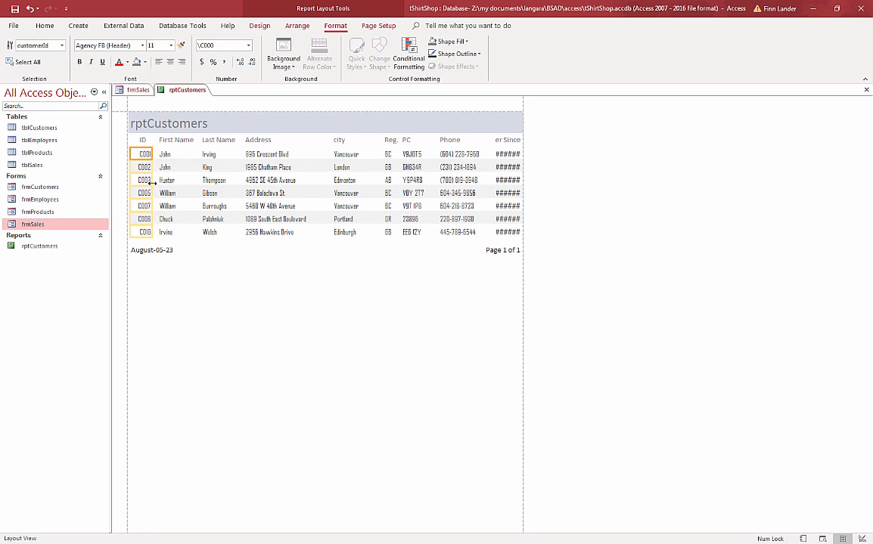
Step: Set the font of all column headings, from ID through Customer Since, to Agency FB (Header)
{"action": "left_click", "coordinate": [167, 143]}
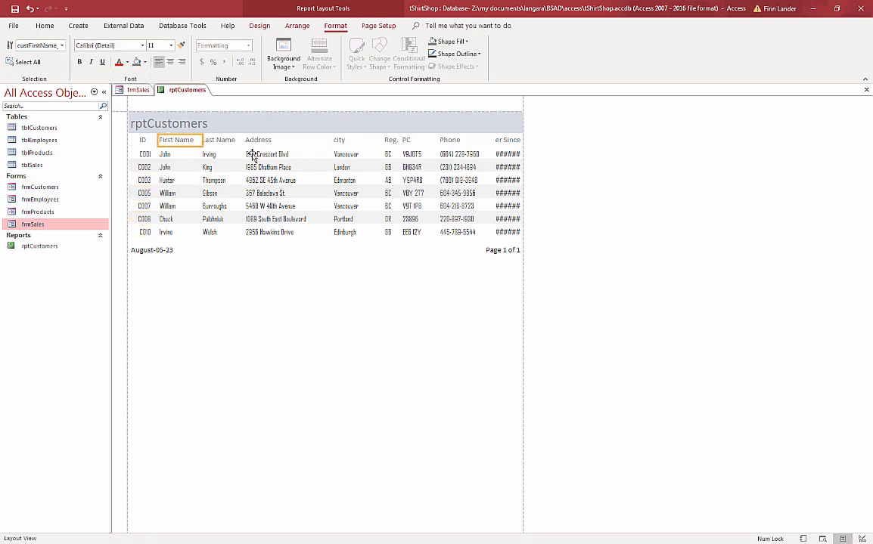
{"action": "left_click", "coordinate": [142, 140], "text": "shift"}
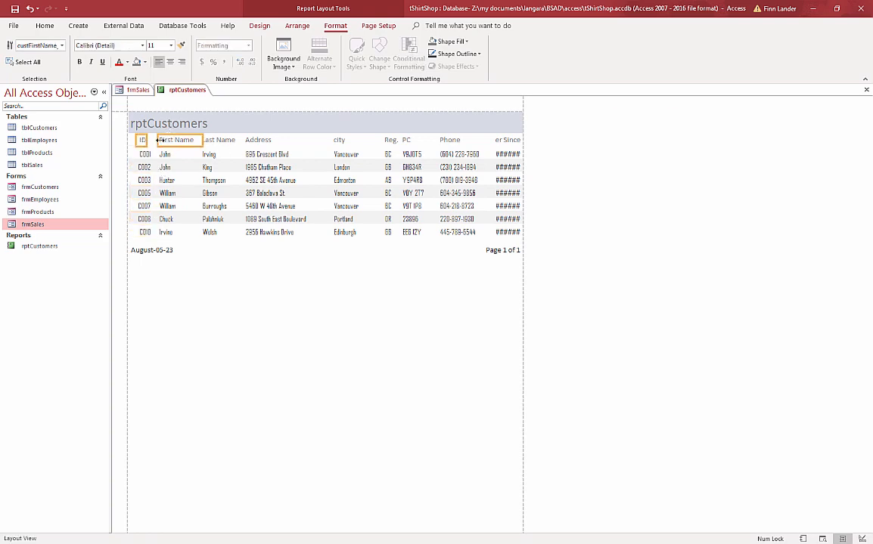
{"action": "left_click", "coordinate": [215, 143], "text": "shift"}
{"action": "left_click", "coordinate": [263, 141], "text": "shift"}
{"action": "left_click", "coordinate": [346, 142], "text": "shift"}
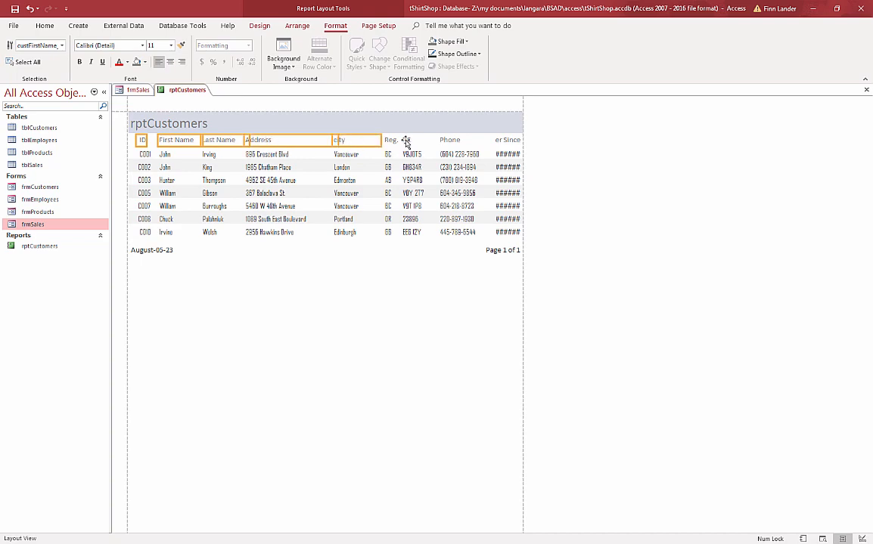
{"action": "left_click", "coordinate": [392, 141], "text": "shift"}
{"action": "left_click", "coordinate": [409, 141], "text": "shift"}
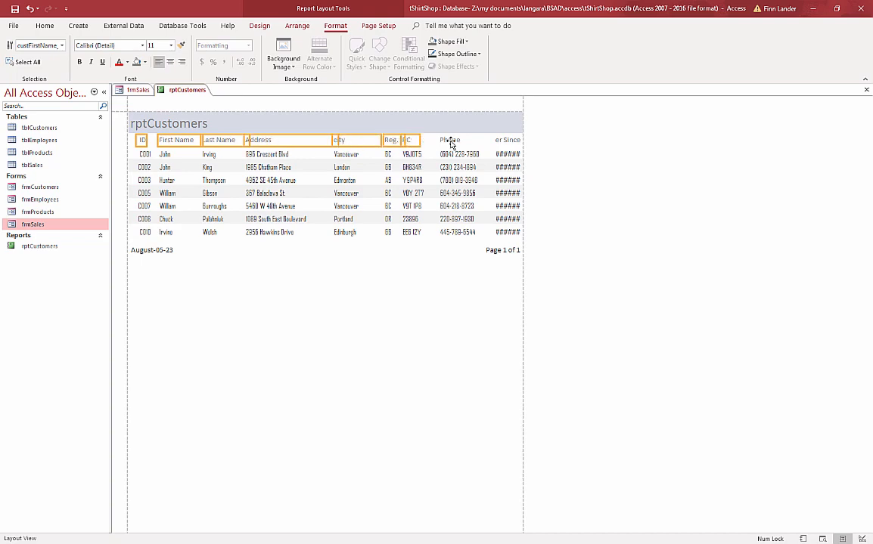
{"action": "left_click", "coordinate": [450, 142], "text": "shift"}
{"action": "left_click", "coordinate": [512, 141], "text": "shift"}
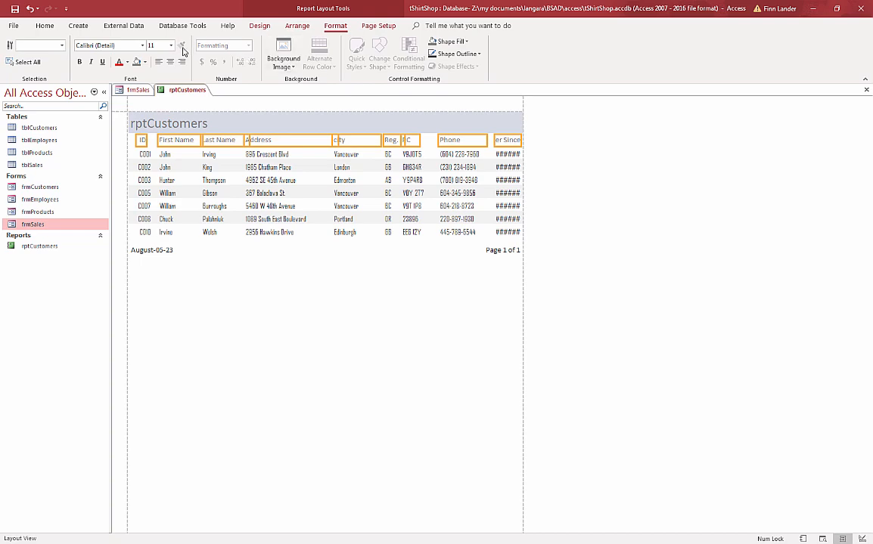
{"action": "left_click", "coordinate": [141, 46]}
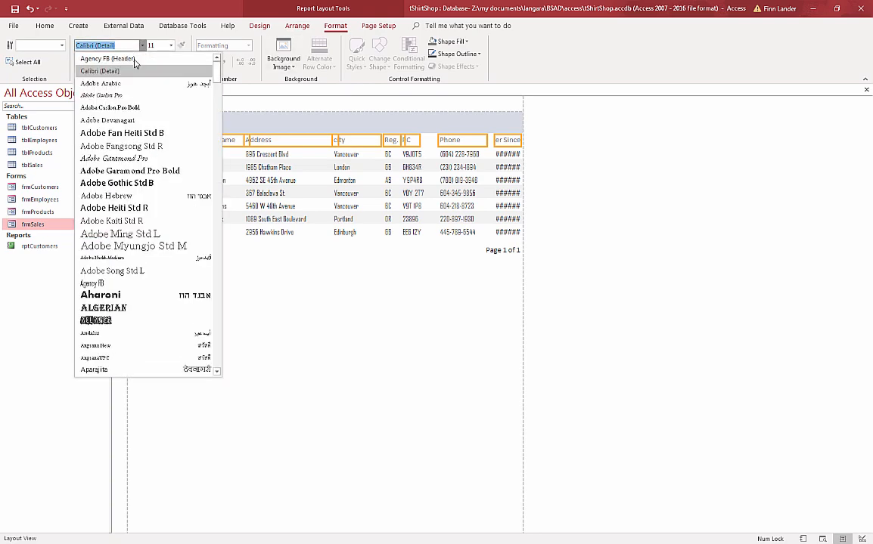
{"action": "left_click", "coordinate": [107, 58]}
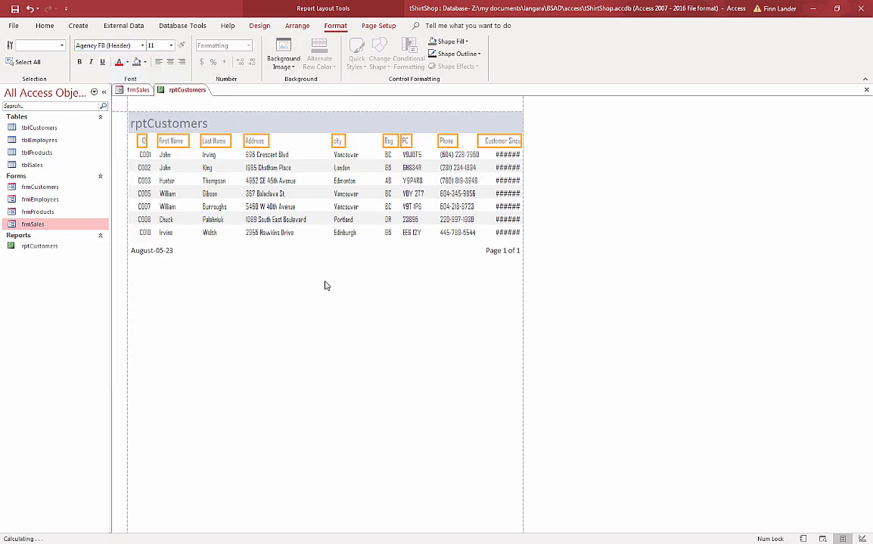
{"action": "left_click", "coordinate": [325, 286]}
Step: Move the Address heading and its values left, close beside the Last Name column
{"action": "left_click", "coordinate": [254, 140]}
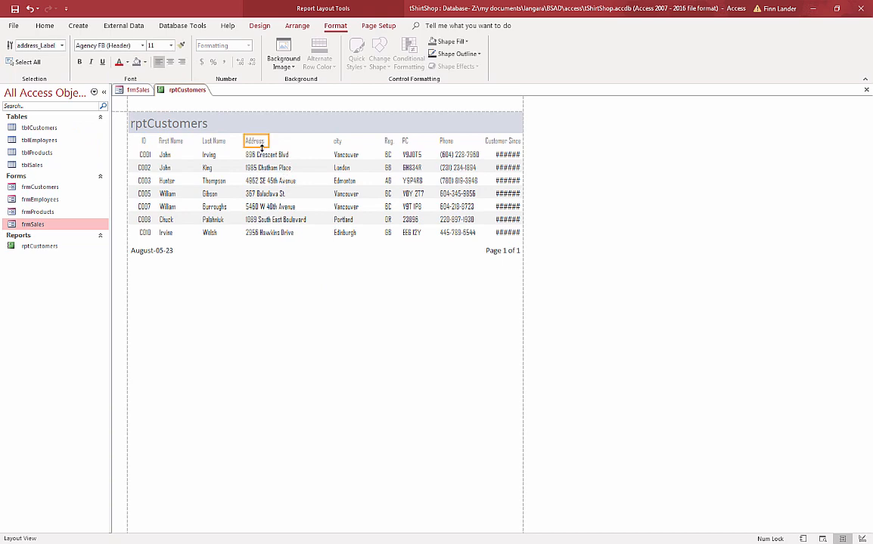
{"action": "left_click", "coordinate": [256, 155], "text": "shift"}
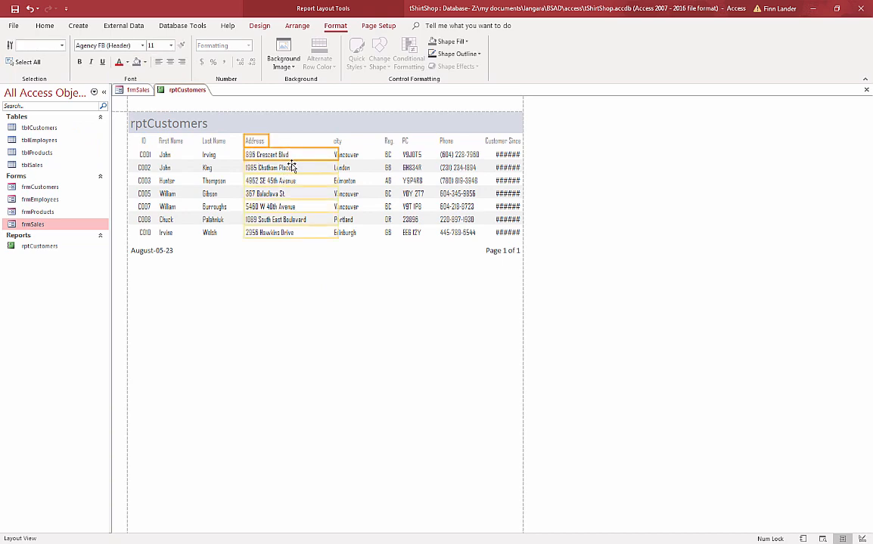
{"action": "key", "text": "Left"}
{"action": "key", "text": "Left"}
{"action": "key", "text": "Left"}
{"action": "key", "text": "Left"}
{"action": "key", "text": "Left"}
{"action": "key", "text": "Left"}
{"action": "key", "text": "Left"}
{"action": "key", "text": "Left"}
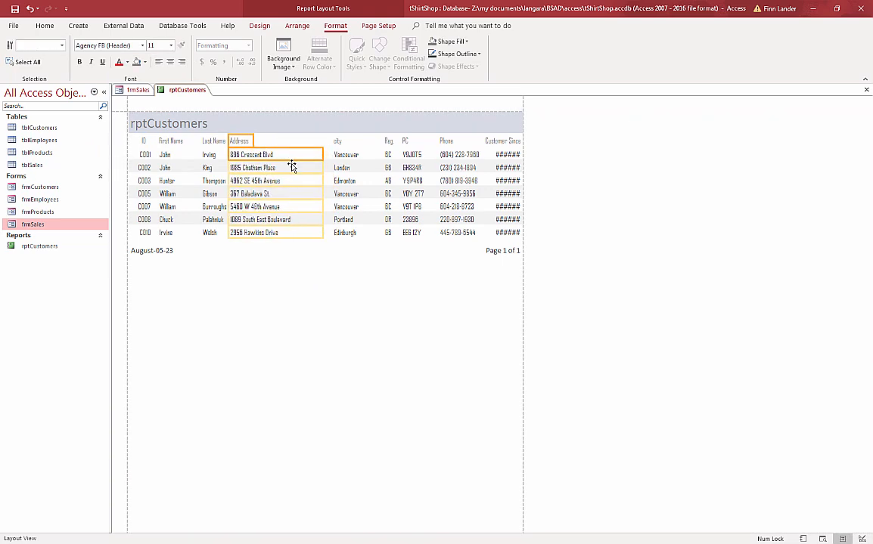
Step: Move the Last Name heading and its values left, closer to the First Name column
{"action": "left_click", "coordinate": [211, 141]}
{"action": "left_click", "coordinate": [209, 233], "text": "shift"}
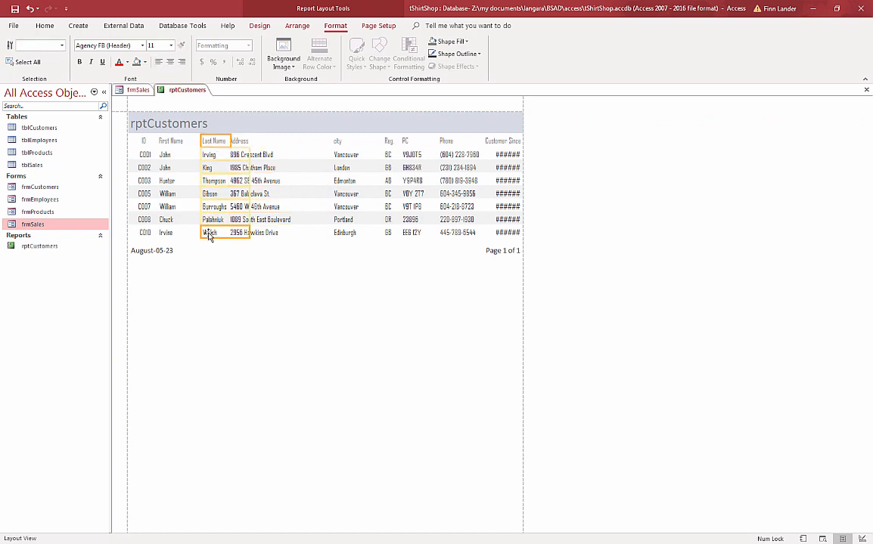
{"action": "key", "text": "Left"}
{"action": "key", "text": "Left"}
{"action": "key", "text": "Left"}
{"action": "key", "text": "Left"}
{"action": "key", "text": "Left"}
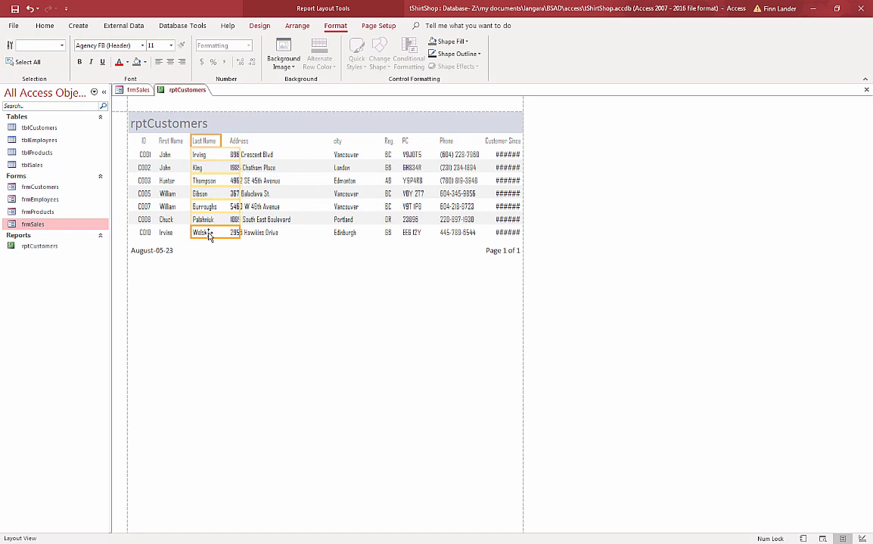
Step: Move the city heading and its values left until they sit just beside the longest address
{"action": "left_click", "coordinate": [338, 142]}
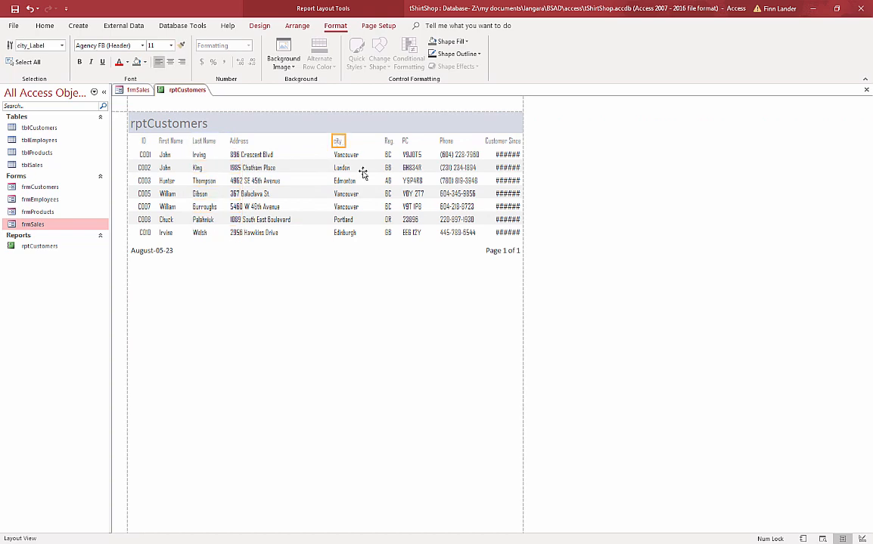
{"action": "left_click", "coordinate": [348, 234], "text": "shift"}
{"action": "key", "text": "Left"}
{"action": "key", "text": "Left"}
{"action": "key", "text": "Left"}
{"action": "key", "text": "Left"}
{"action": "key", "text": "Left"}
{"action": "key", "text": "Left"}
{"action": "key", "text": "Left"}
{"action": "key", "text": "Left"}
{"action": "key", "text": "Left"}
{"action": "key", "text": "Left"}
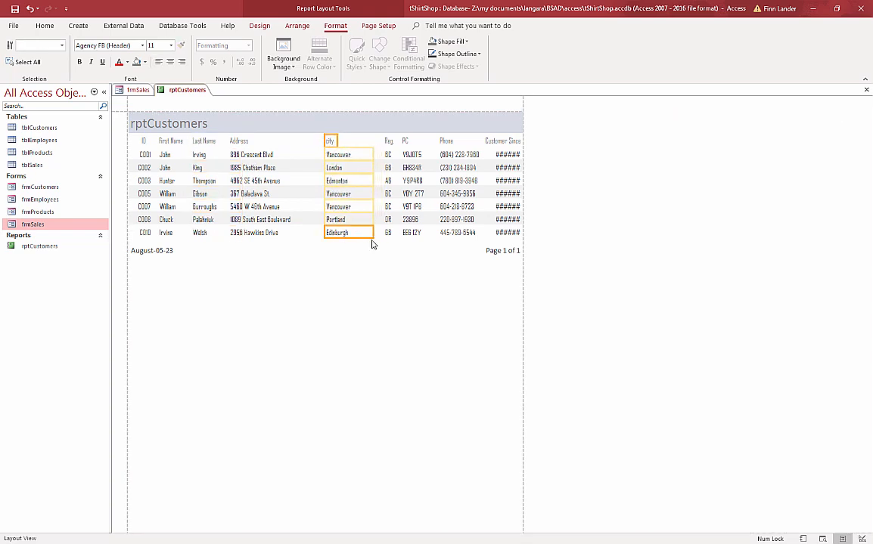
{"action": "key", "text": "Left"}
{"action": "key", "text": "Left"}
{"action": "key", "text": "Left"}
{"action": "key", "text": "Left"}
{"action": "key", "text": "Left"}
{"action": "key", "text": "Left"}
{"action": "key", "text": "Left"}
{"action": "key", "text": "Left"}
{"action": "key", "text": "Left"}
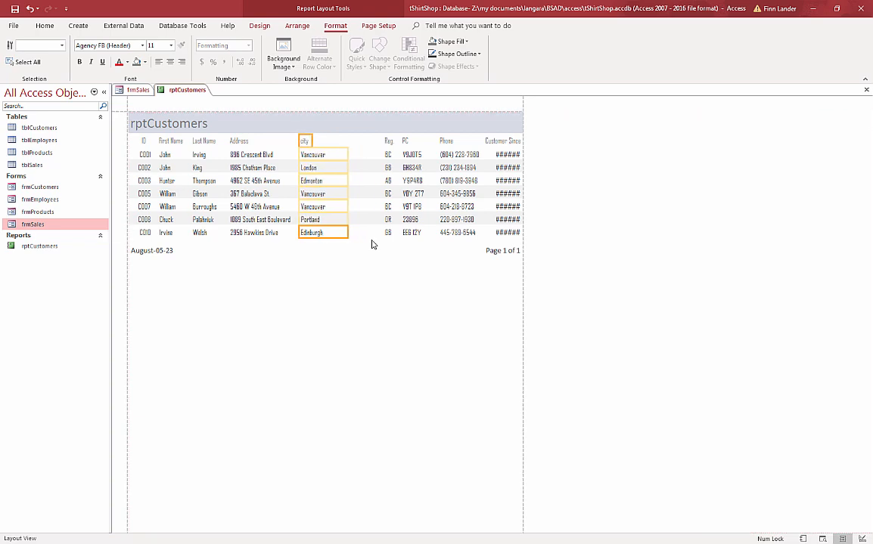
Step: Move the Reg. heading and its values left beside the city column, leaving a small gap between them
{"action": "left_click", "coordinate": [389, 141]}
{"action": "left_click", "coordinate": [389, 155], "text": "shift"}
{"action": "key", "text": "Left"}
{"action": "key", "text": "Left"}
{"action": "key", "text": "Left"}
{"action": "key", "text": "Left"}
{"action": "key", "text": "Left"}
{"action": "key", "text": "Left"}
{"action": "key", "text": "Left"}
{"action": "key", "text": "Left"}
{"action": "key", "text": "Left"}
{"action": "key", "text": "Left"}
{"action": "key", "text": "Left"}
{"action": "key", "text": "Left"}
{"action": "key", "text": "Left"}
{"action": "key", "text": "Left"}
{"action": "key", "text": "Left"}
{"action": "key", "text": "Left"}
{"action": "key", "text": "Left"}
{"action": "key", "text": "Left"}
{"action": "key", "text": "Left"}
{"action": "key", "text": "Left"}
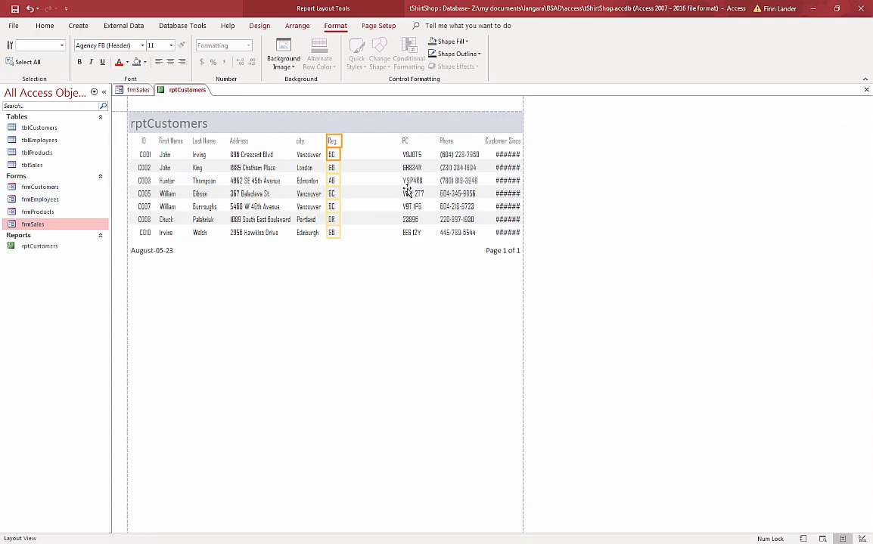
{"action": "key", "text": "Right"}
{"action": "key", "text": "Right"}
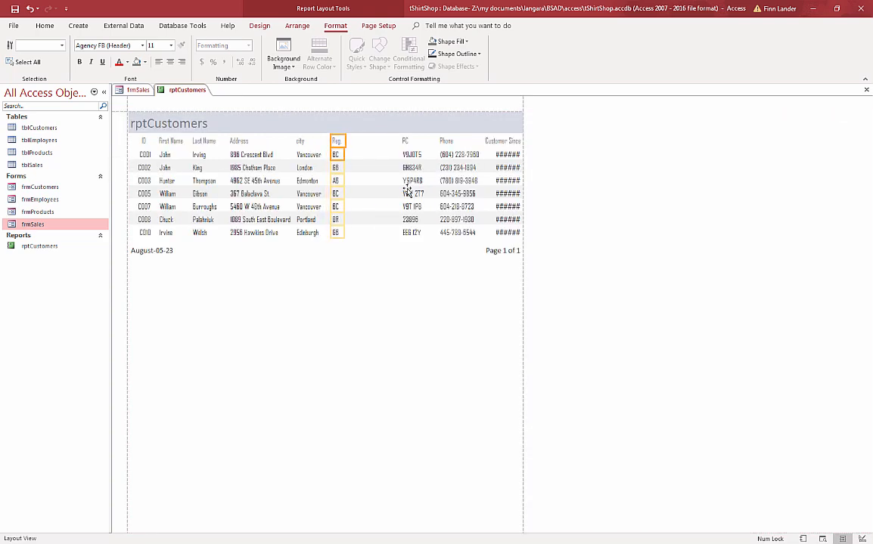
Step: Move the PC heading and its postal code values left, directly beside the Reg. column
{"action": "left_click", "coordinate": [406, 142]}
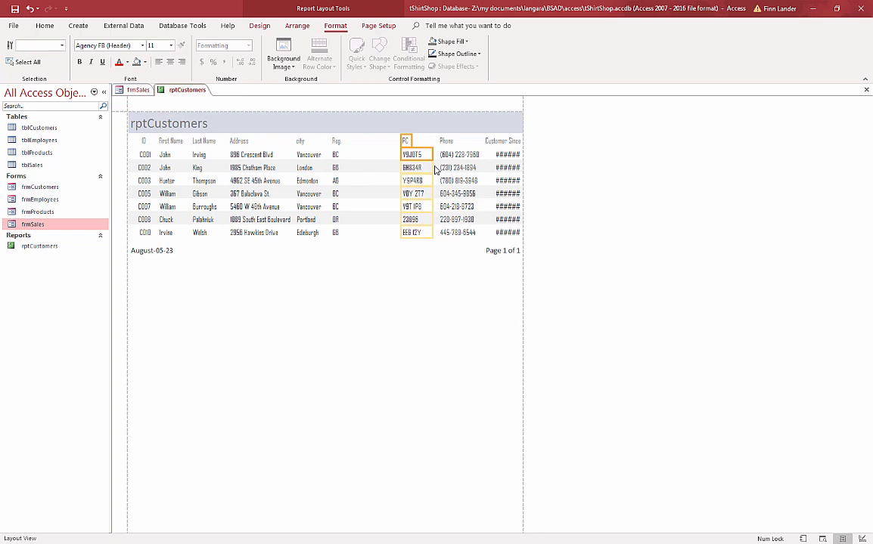
{"action": "key", "text": "Left"}
{"action": "key", "text": "Left"}
{"action": "key", "text": "Left"}
{"action": "key", "text": "Left"}
{"action": "key", "text": "Left"}
{"action": "key", "text": "Left"}
{"action": "key", "text": "Left"}
{"action": "key", "text": "Left"}
{"action": "key", "text": "Left"}
{"action": "key", "text": "Left"}
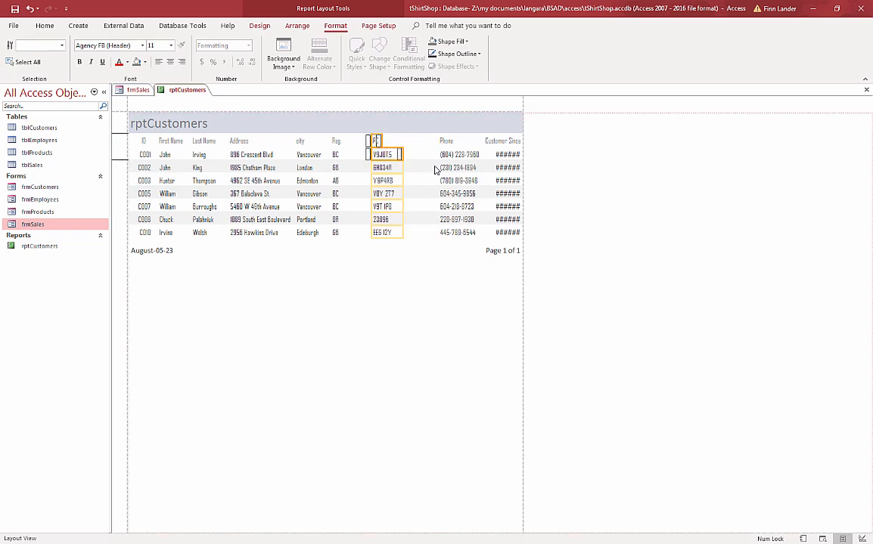
{"action": "key", "text": "Left"}
{"action": "key", "text": "Left"}
{"action": "key", "text": "Left"}
{"action": "key", "text": "Left"}
{"action": "key", "text": "Left"}
{"action": "key", "text": "Left"}
{"action": "key", "text": "Left"}
{"action": "key", "text": "Left"}
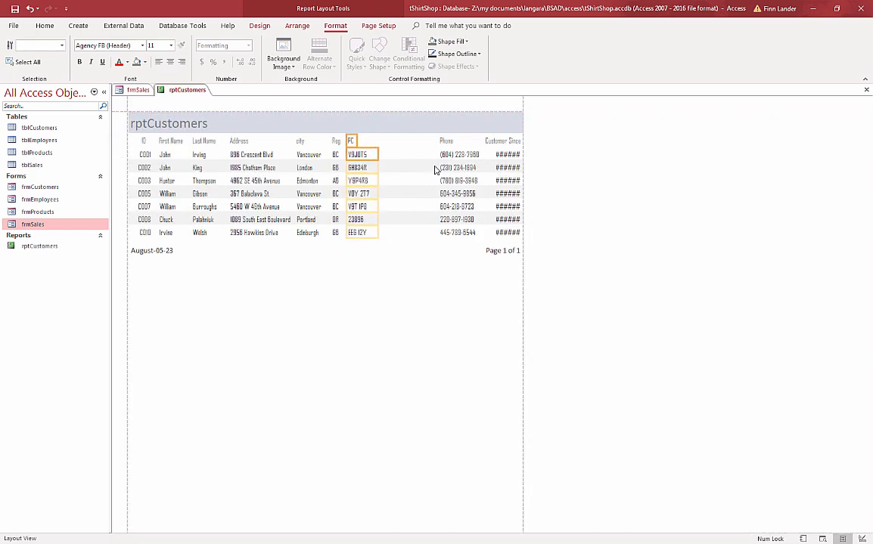
Step: Move the Phone heading and its phone number values left, directly beside the PC column
{"action": "left_click", "coordinate": [447, 140]}
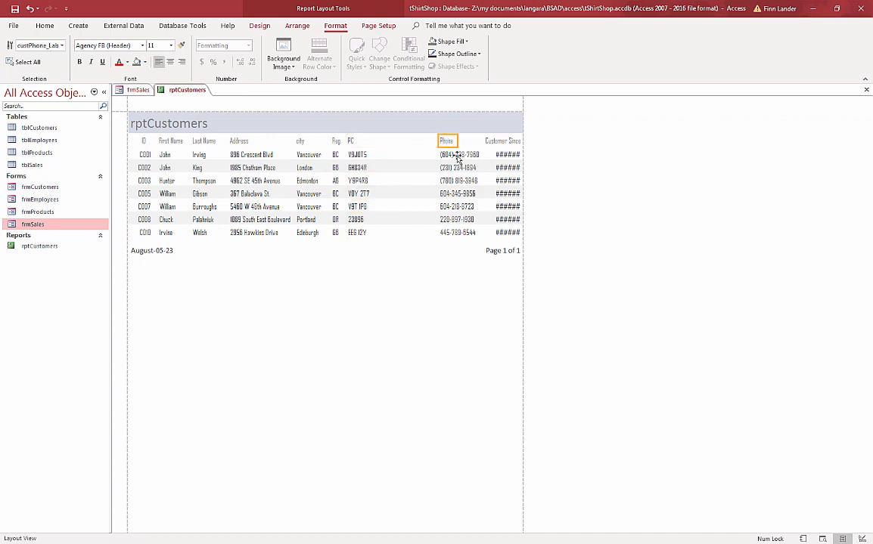
{"action": "left_click", "coordinate": [454, 158], "text": "shift"}
{"action": "key", "text": "Left"}
{"action": "key", "text": "Left"}
{"action": "key", "text": "Left"}
{"action": "key", "text": "Left"}
{"action": "key", "text": "Left"}
{"action": "key", "text": "Left"}
{"action": "key", "text": "Left"}
{"action": "key", "text": "Left"}
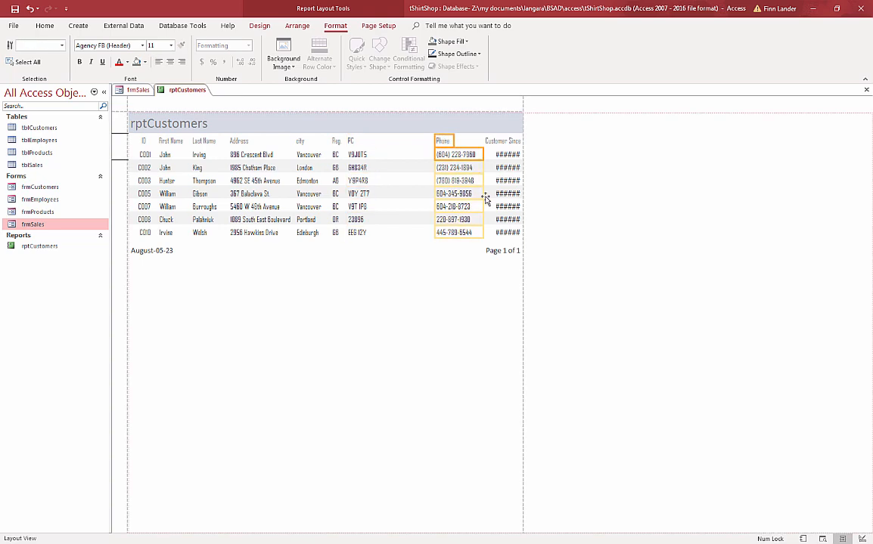
{"action": "key", "text": "Left"}
{"action": "key", "text": "Left"}
{"action": "key", "text": "Left"}
{"action": "key", "text": "Left"}
{"action": "key", "text": "Left"}
{"action": "key", "text": "Left"}
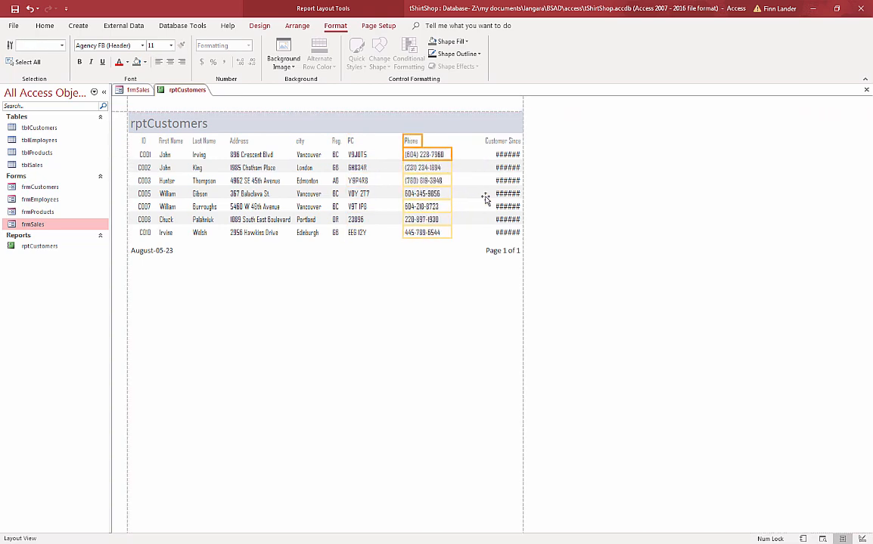
{"action": "key", "text": "Left"}
{"action": "key", "text": "Left"}
{"action": "key", "text": "Left"}
{"action": "key", "text": "Left"}
{"action": "key", "text": "Left"}
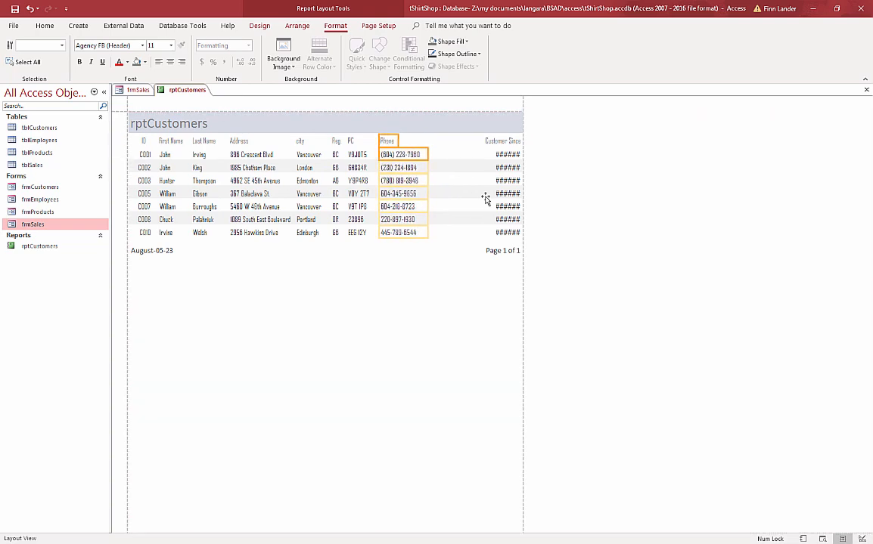
Step: Move the Customer Since heading and its date values left until they sit directly beside the Phone column
{"action": "left_click", "coordinate": [501, 141]}
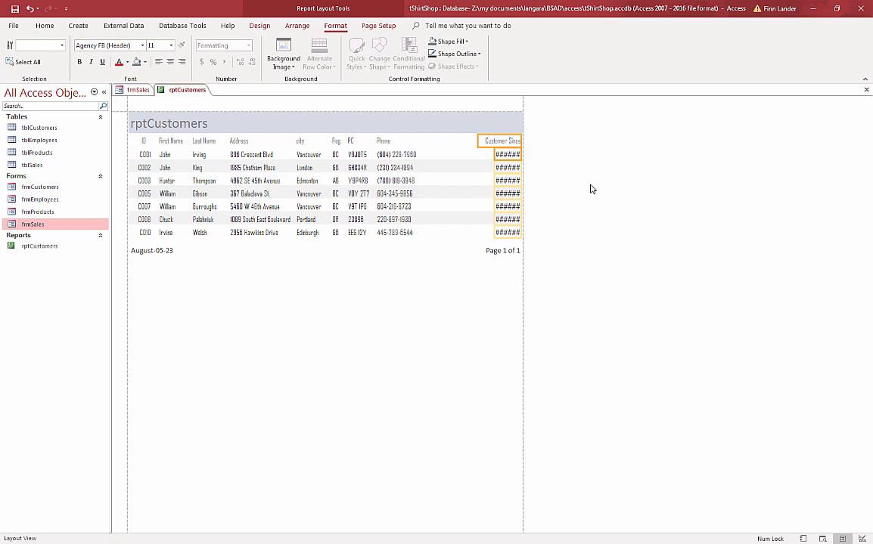
{"action": "key", "text": "Left"}
{"action": "key", "text": "Left"}
{"action": "key", "text": "Left"}
{"action": "key", "text": "Left"}
{"action": "key", "text": "Left"}
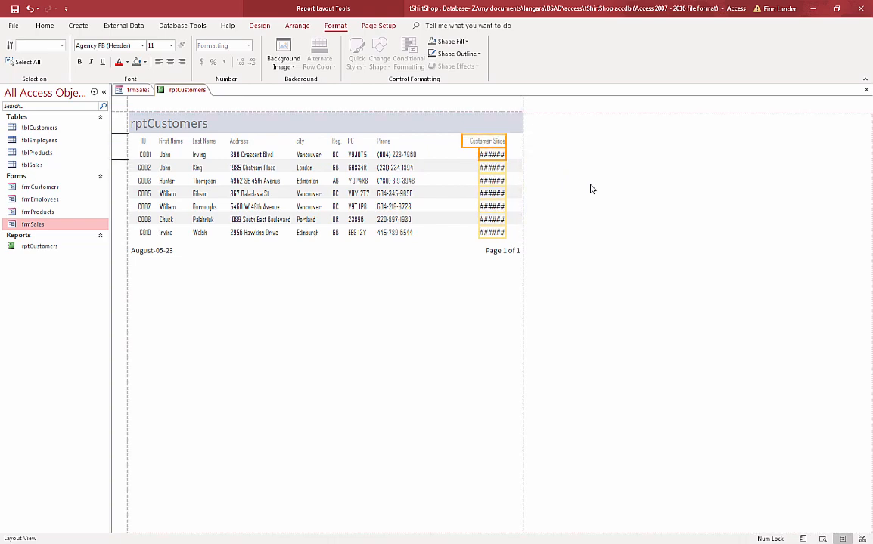
{"action": "key", "text": "Left"}
{"action": "key", "text": "Left"}
{"action": "key", "text": "Left"}
{"action": "key", "text": "Left"}
{"action": "key", "text": "Left"}
{"action": "key", "text": "Left"}
{"action": "key", "text": "Left"}
{"action": "key", "text": "Left"}
{"action": "key", "text": "Left"}
{"action": "key", "text": "Left"}
{"action": "key", "text": "Left"}
{"action": "key", "text": "Left"}
{"action": "key", "text": "Left"}
{"action": "key", "text": "Left"}
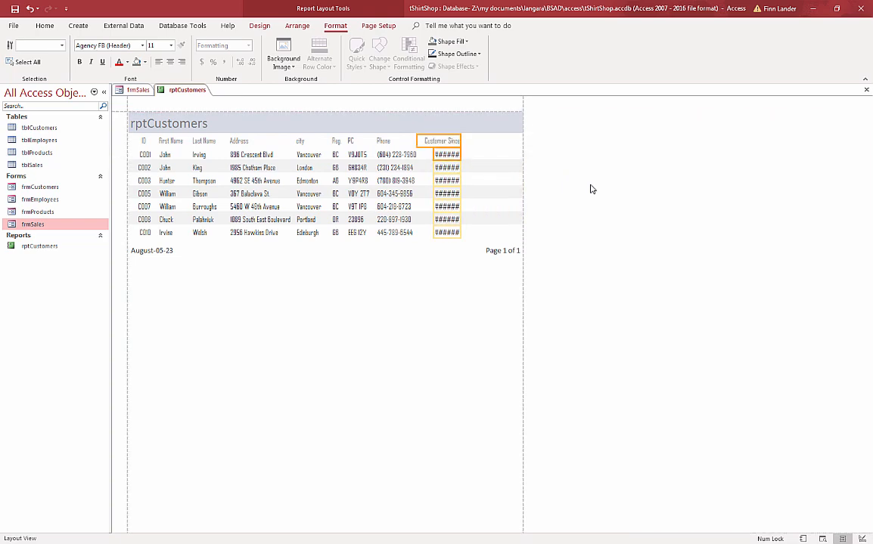
Step: Widen the Customer Since values until the full dates fit, and shift the heading right to line up with their right edge
{"action": "left_click", "coordinate": [453, 155]}
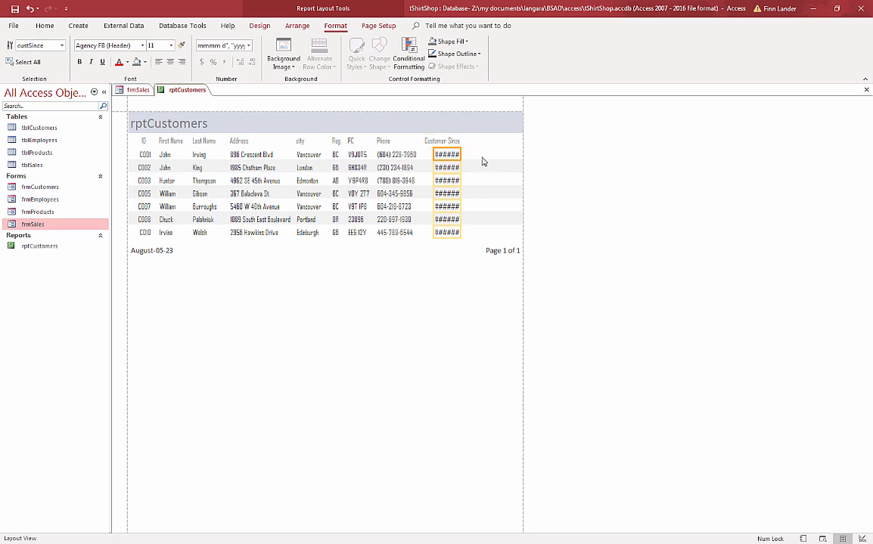
{"action": "left_click_drag", "start_coordinate": [460, 154], "coordinate": [493, 154]}
{"action": "left_click", "coordinate": [446, 142]}
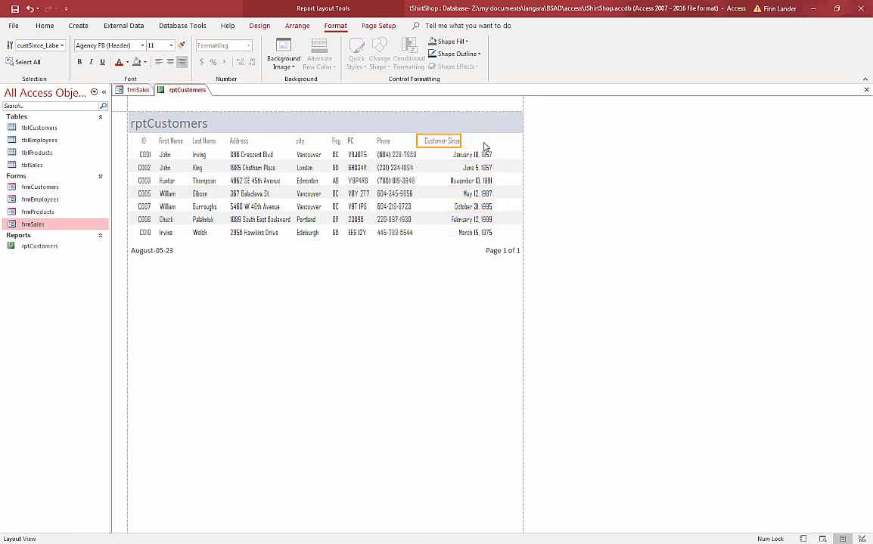
{"action": "left_click_drag", "start_coordinate": [459, 141], "coordinate": [465, 140]}
{"action": "key", "text": "Right"}
{"action": "key", "text": "Right"}
{"action": "key", "text": "Right"}
{"action": "key", "text": "Right"}
{"action": "key", "text": "Right"}
{"action": "key", "text": "Right"}
{"action": "key", "text": "Right"}
{"action": "key", "text": "Right"}
{"action": "key", "text": "Right"}
{"action": "key", "text": "Right"}
{"action": "key", "text": "Right"}
{"action": "key", "text": "Right"}
{"action": "key", "text": "Right"}
{"action": "key", "text": "Right"}
{"action": "key", "text": "Right"}
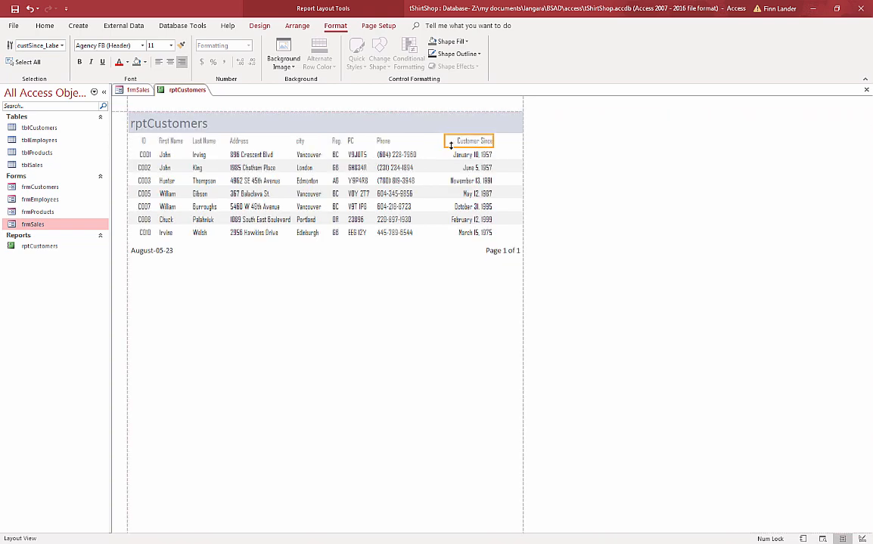
Step: Change the report title to "Customer List"
{"action": "left_click", "coordinate": [168, 124]}
{"action": "left_click", "coordinate": [150, 124]}
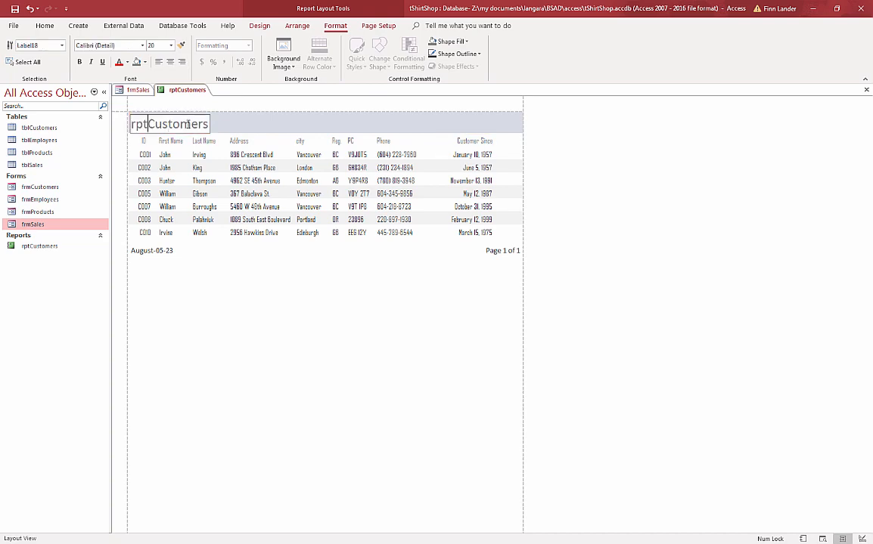
{"action": "key", "text": "shift+Home"}
{"action": "key", "text": "Delete"}
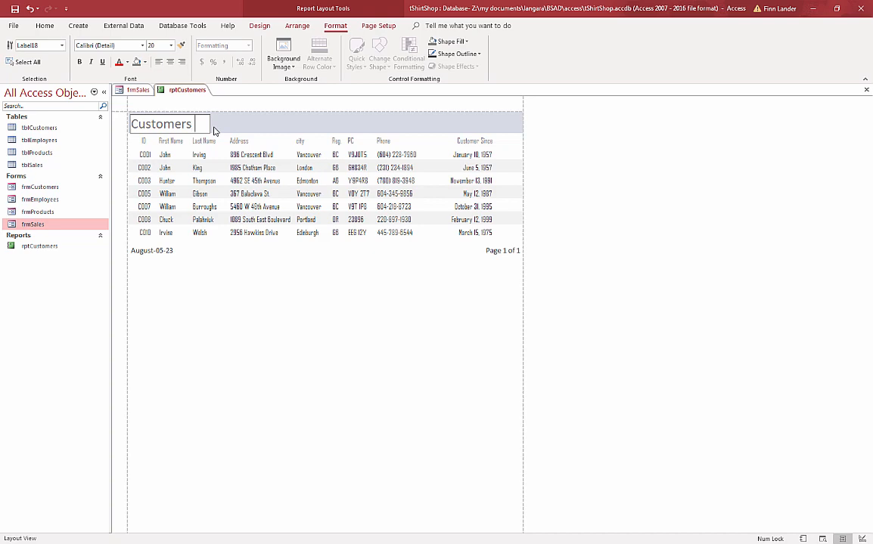
{"action": "type", "text": "List"}
{"action": "left_click", "coordinate": [275, 282]}
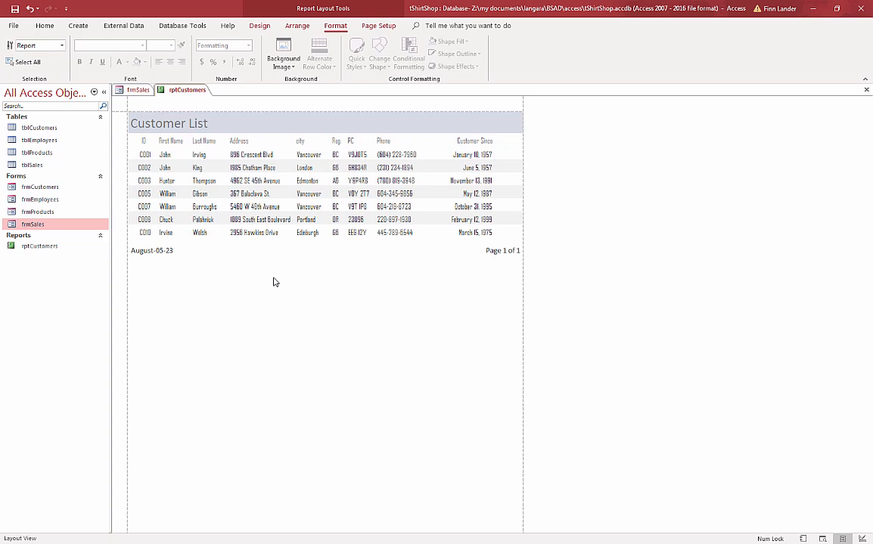
Step: Close the rptCustomers report and save the changes to its design
{"action": "left_click", "coordinate": [121, 27]}
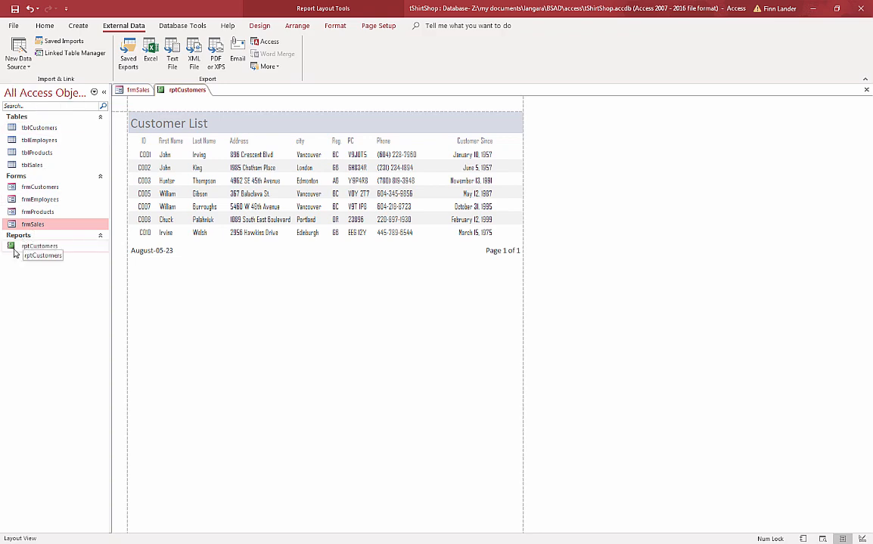
{"action": "left_click", "coordinate": [866, 89]}
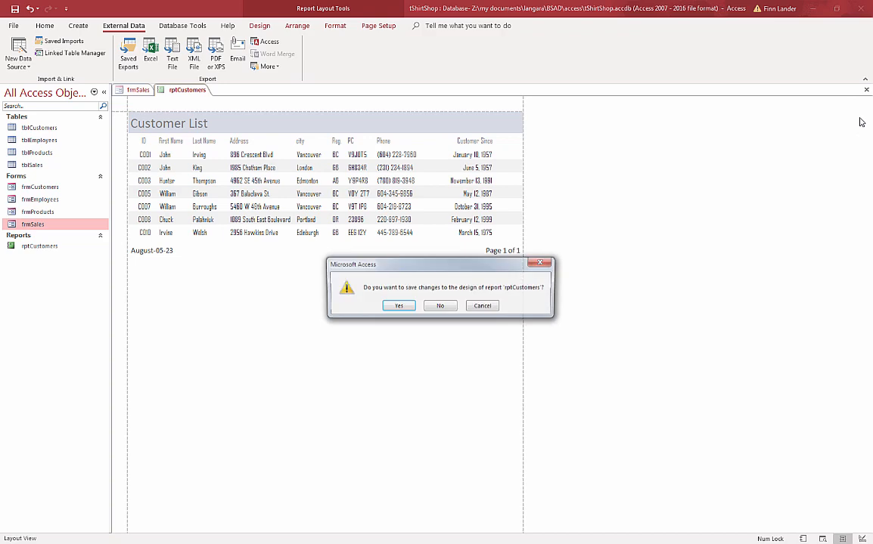
{"action": "left_click", "coordinate": [396, 307]}
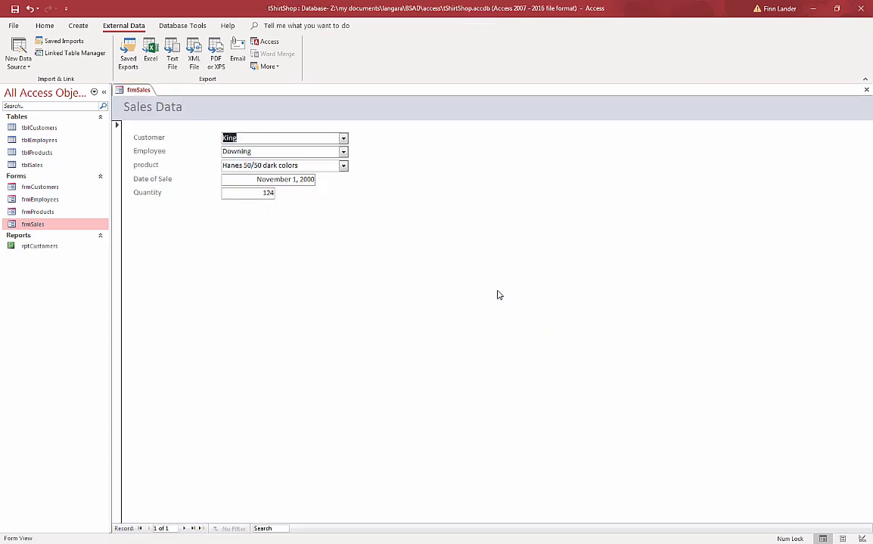
Step: Close the frmSales form and reopen the rptCustomers report to check its finished layout
{"action": "left_click", "coordinate": [866, 90]}
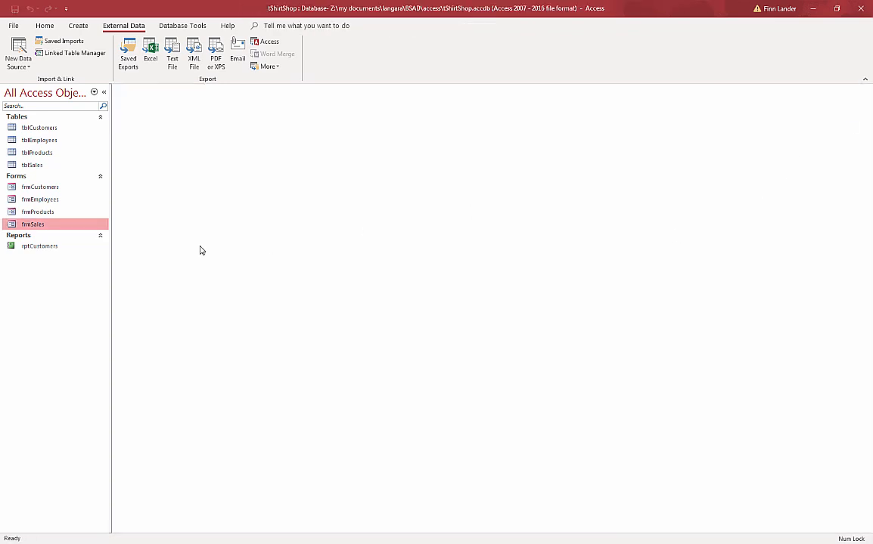
{"action": "double_click", "coordinate": [23, 247]}
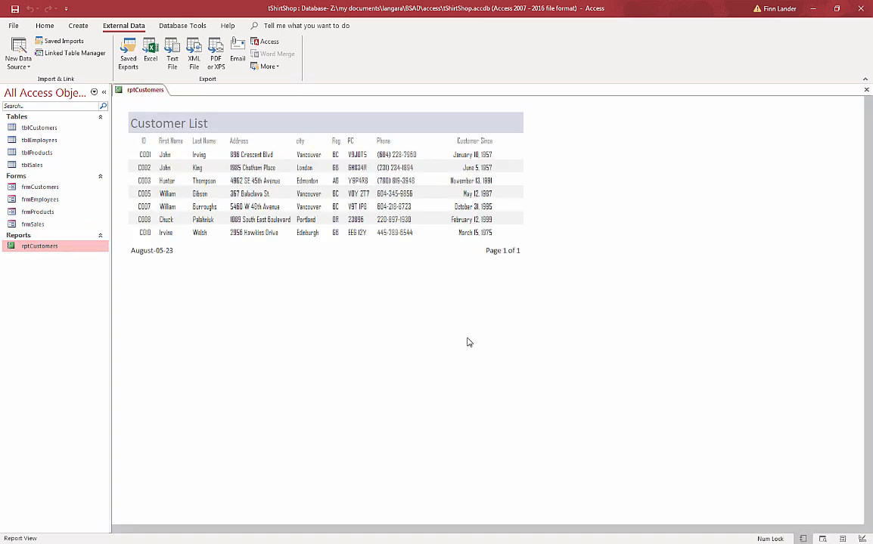